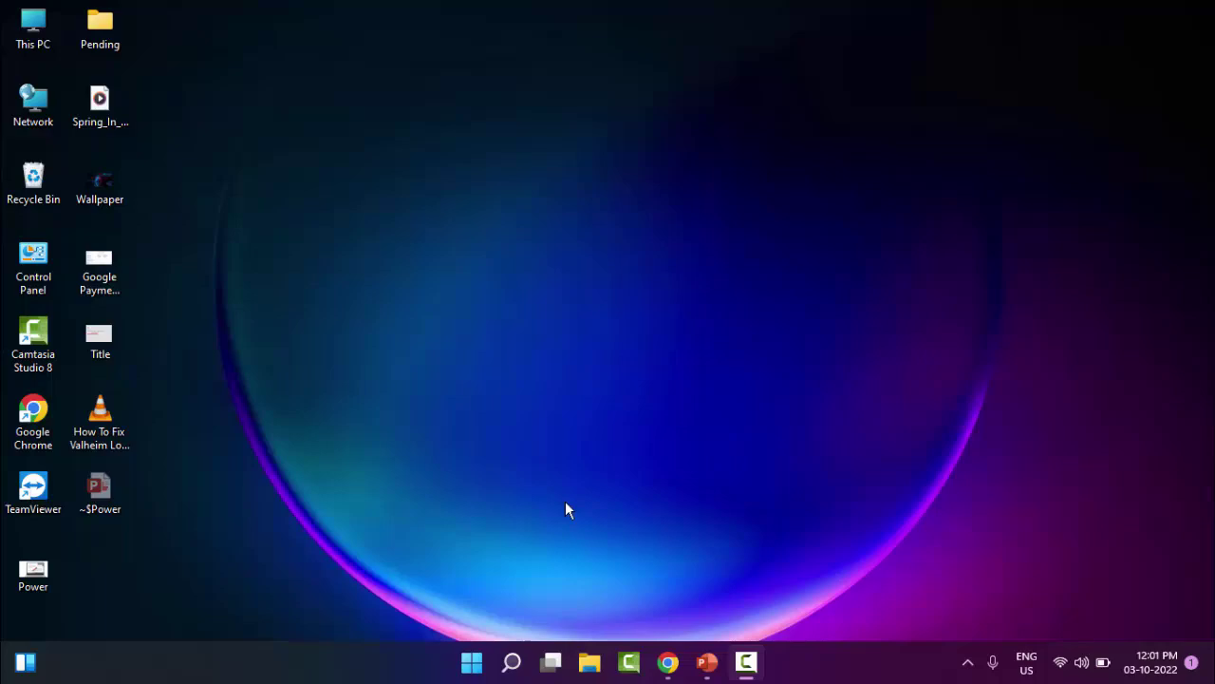
# Step: Go to Network & internet settings from the Start quick menu and scroll to Advanced network settings
pyautogui.rightClick(472, 662)
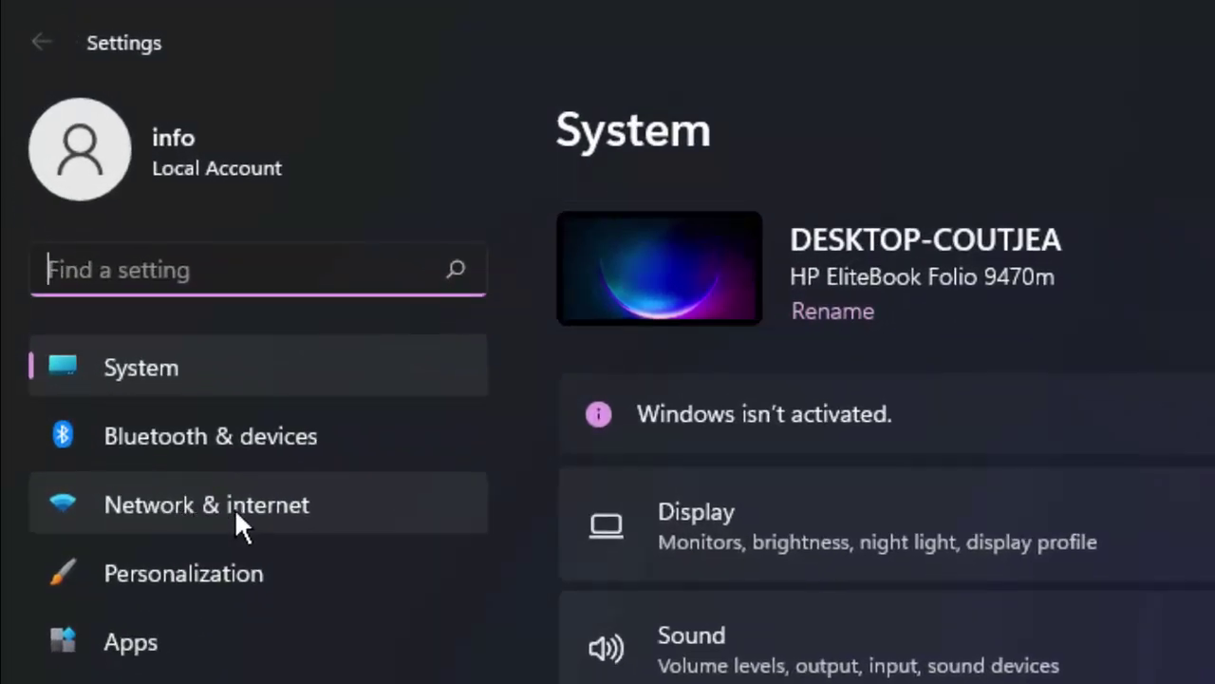
pyautogui.click(237, 508)
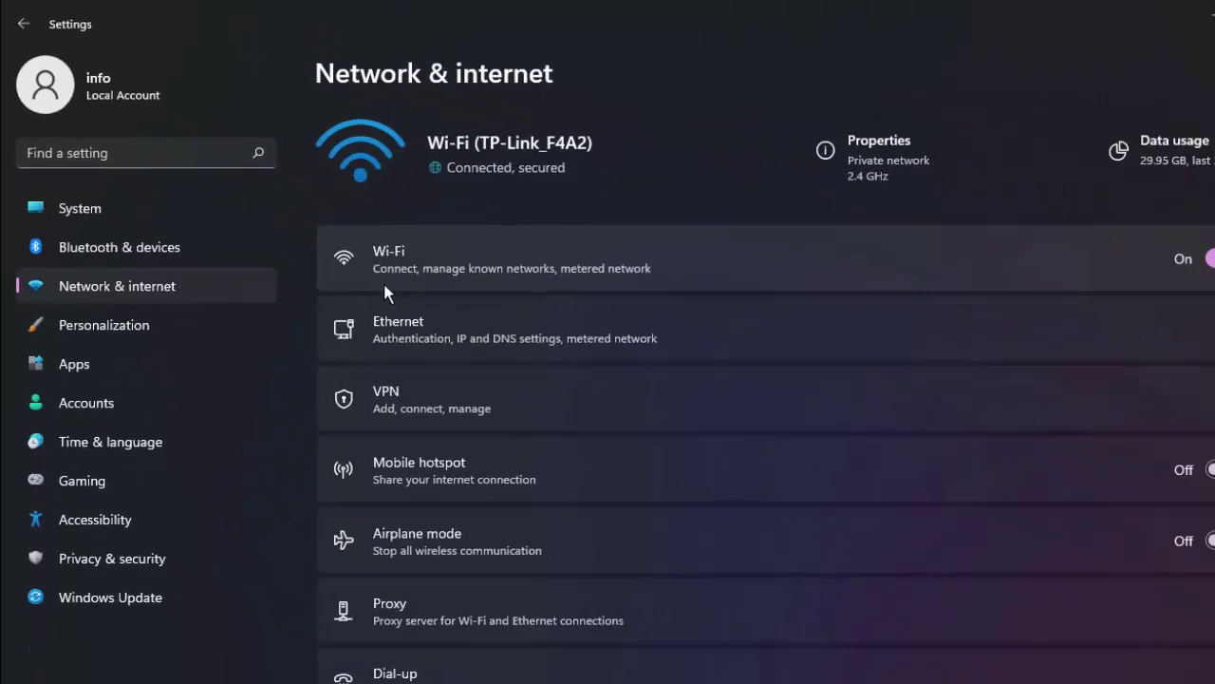
pyautogui.scroll(-2, 364, 299)
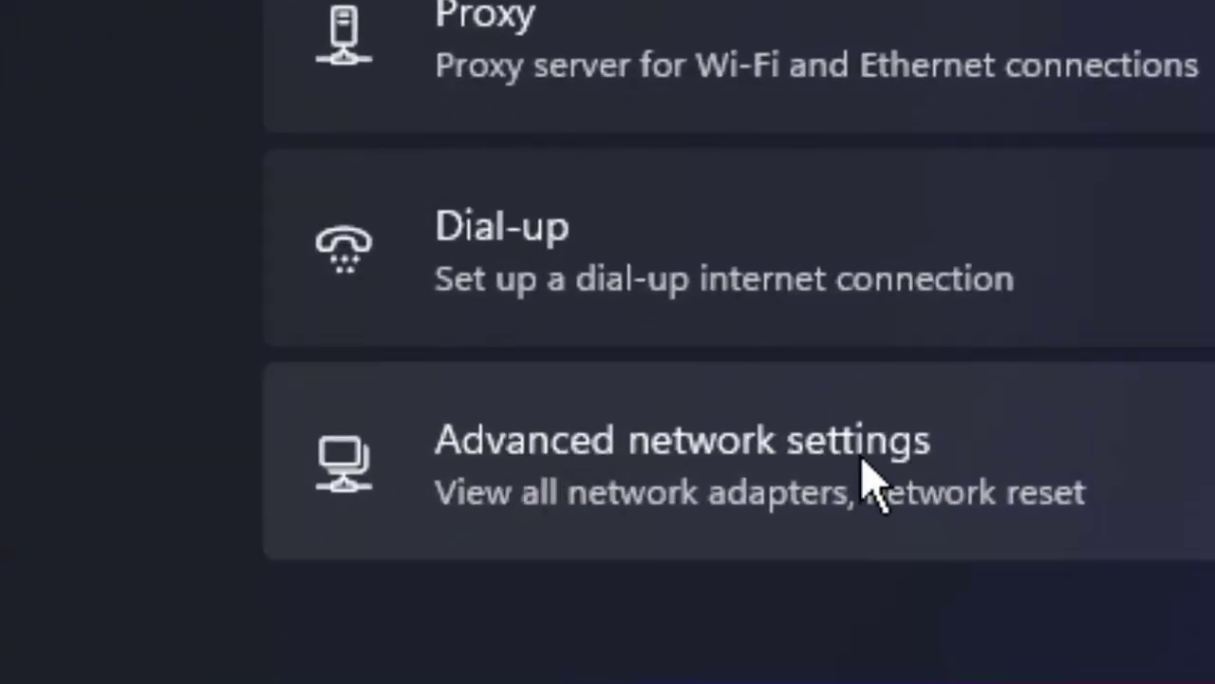
# Step: Reset all network adapters through Advanced network settings > Network reset, confirm, and close Settings
pyautogui.click(750, 461)
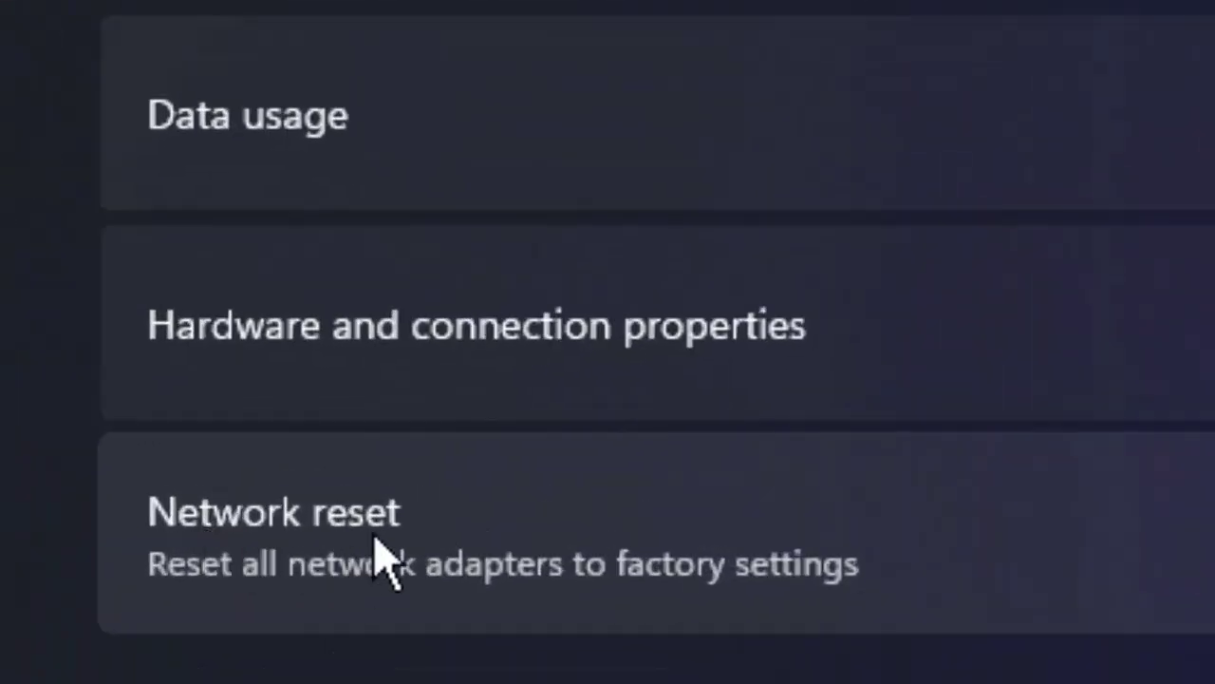
pyautogui.click(381, 558)
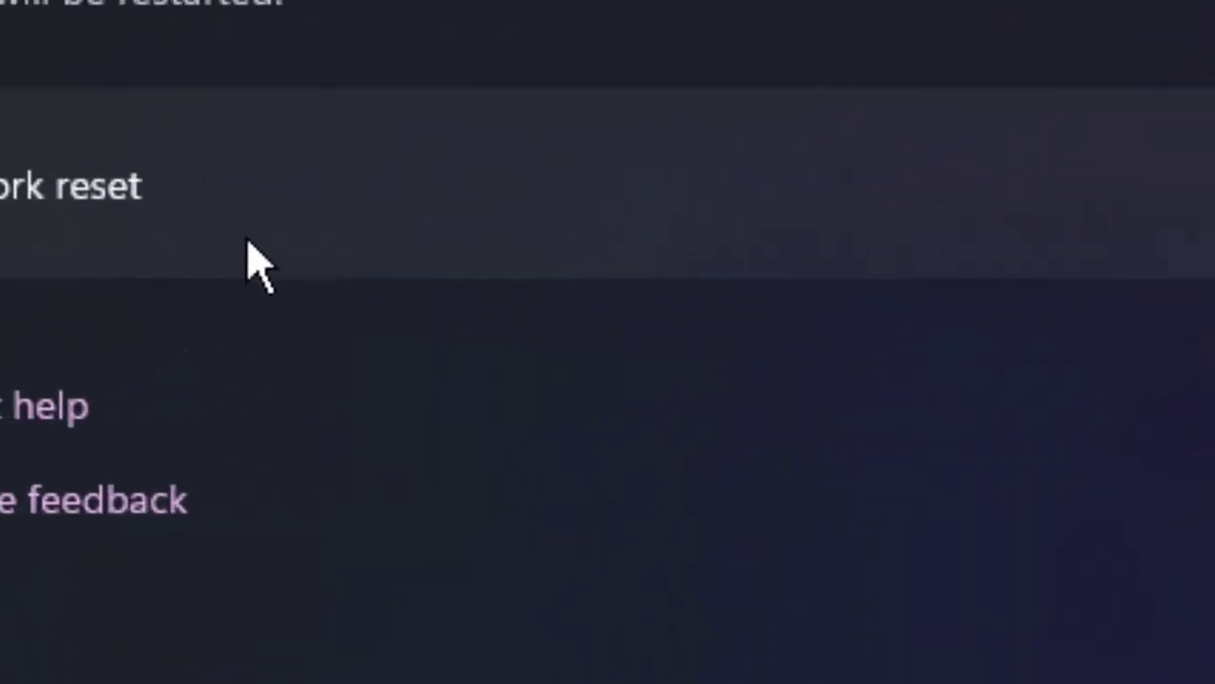
pyautogui.click(1106, 245)
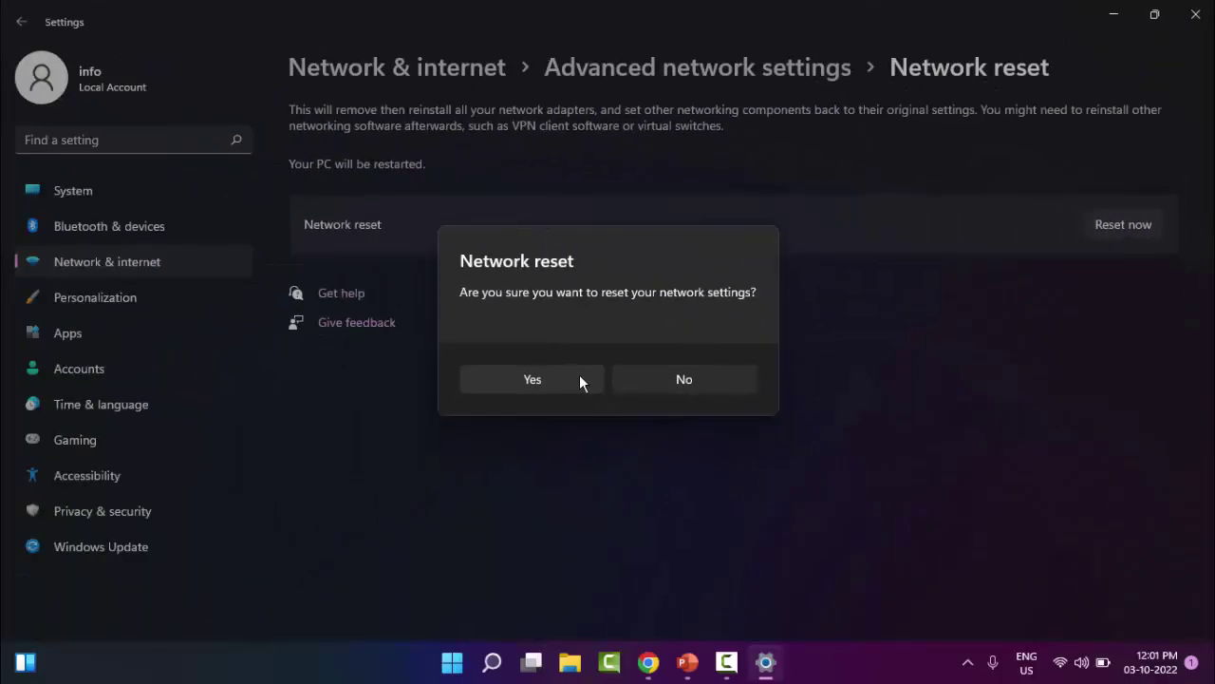
pyautogui.click(661, 380)
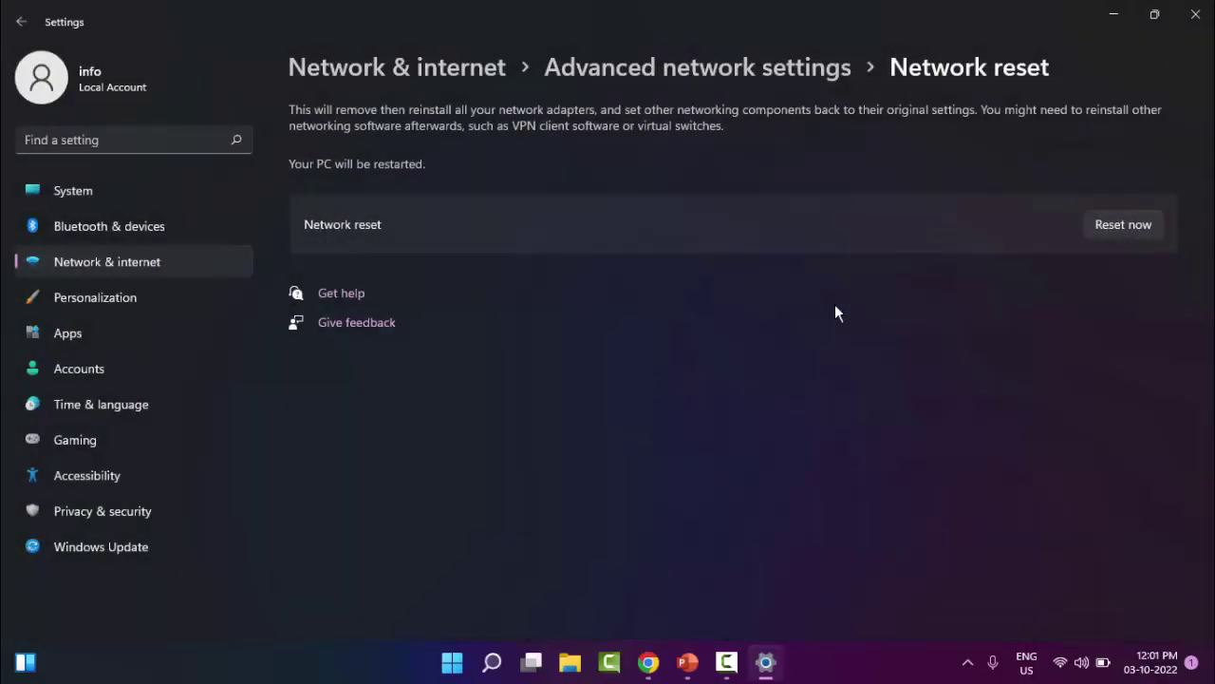
pyautogui.click(1195, 17)
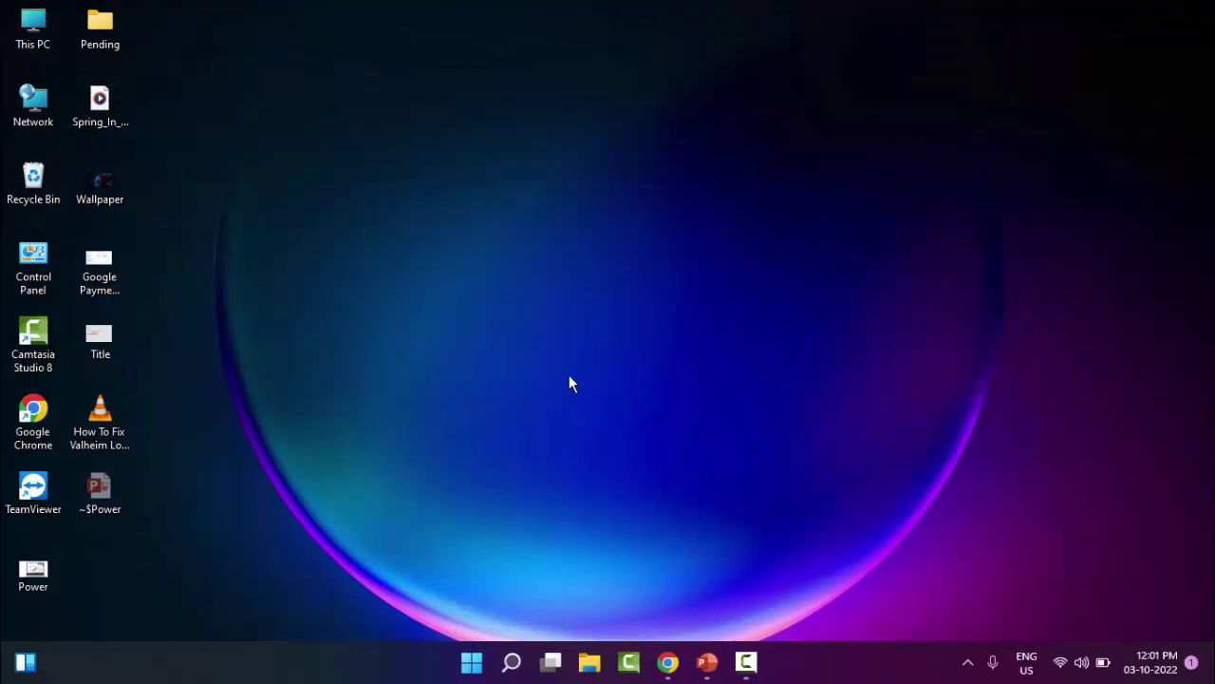
pyautogui.hotkey('alt', 'F4')
pyautogui.click(577, 267)
pyautogui.click(560, 320)
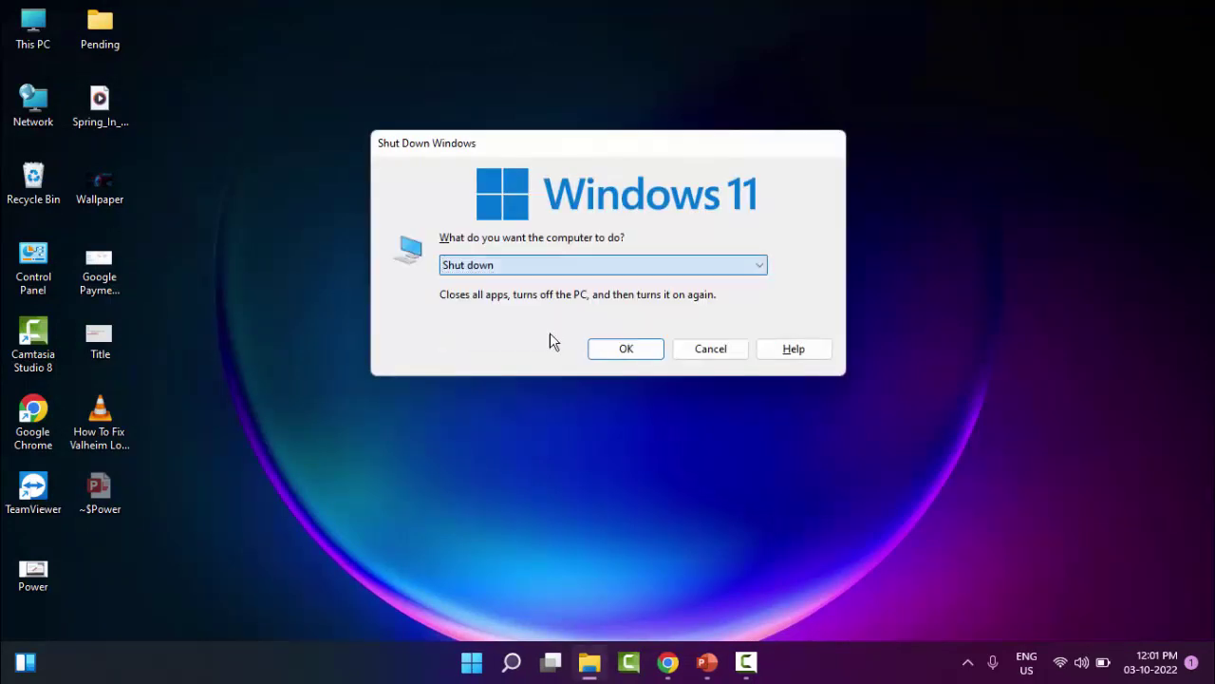
pyautogui.press('Down')
pyautogui.press('Return')
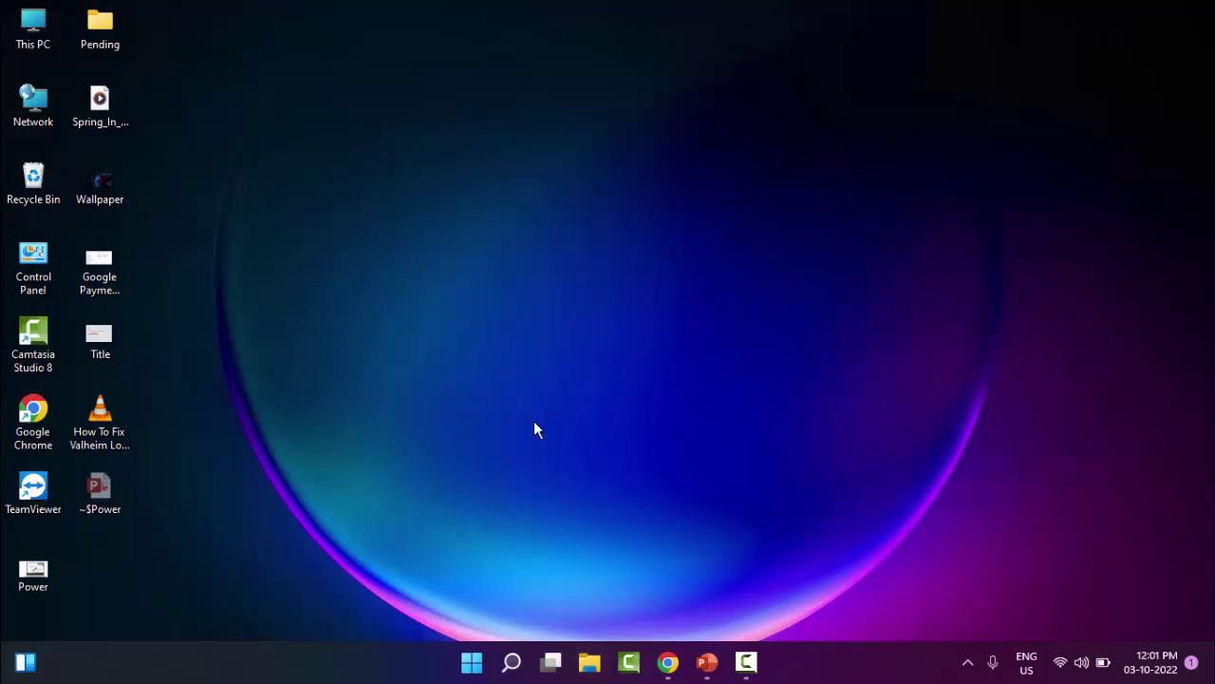
# Step: Open Control Panel in Category view and go to Network and Internet > Network and Sharing Center
pyautogui.doubleClick(43, 268)
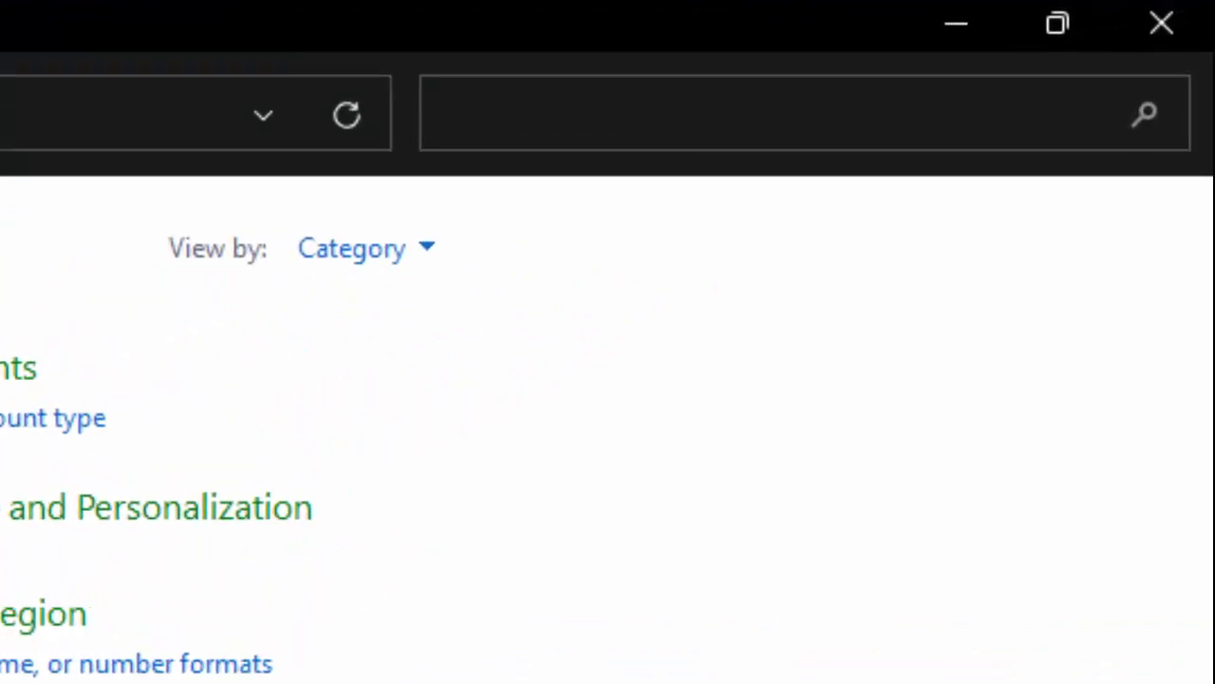
pyautogui.click(333, 256)
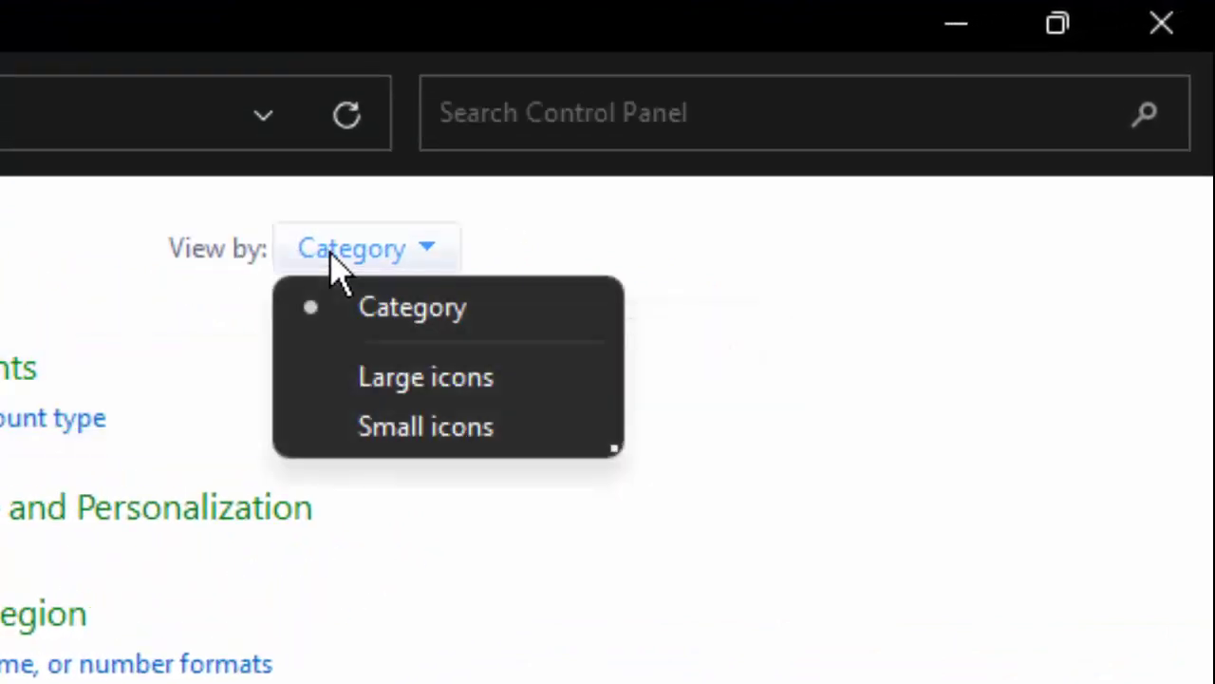
pyautogui.click(394, 313)
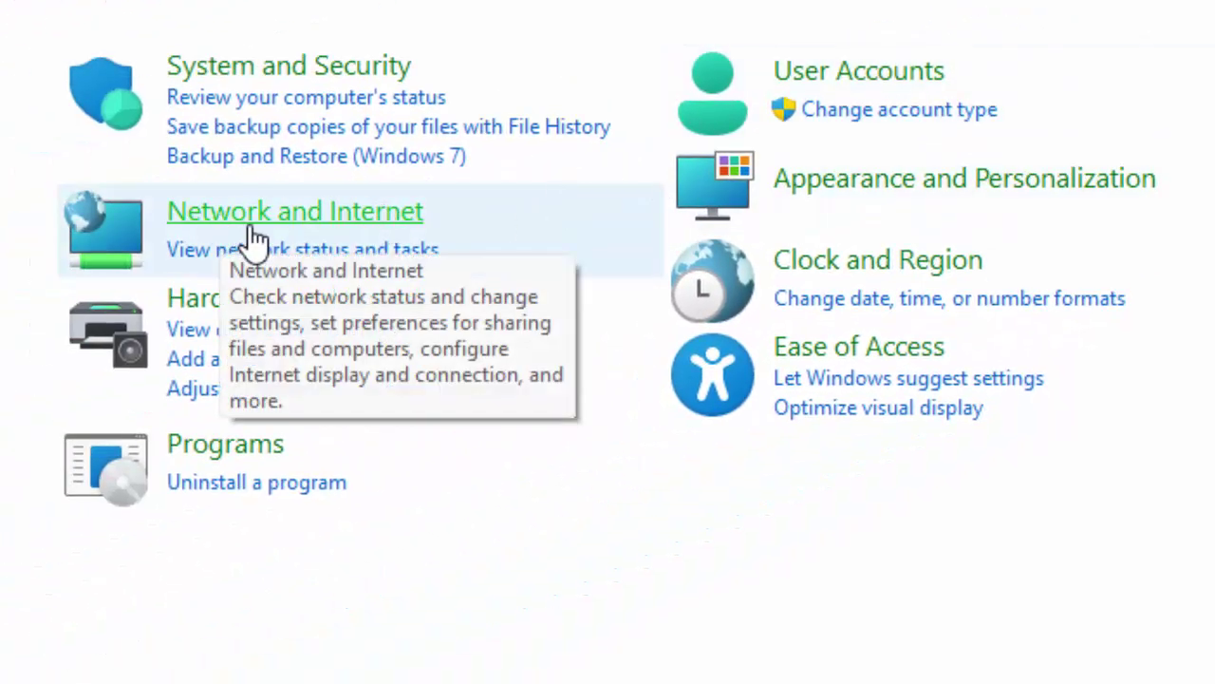
pyautogui.click(325, 226)
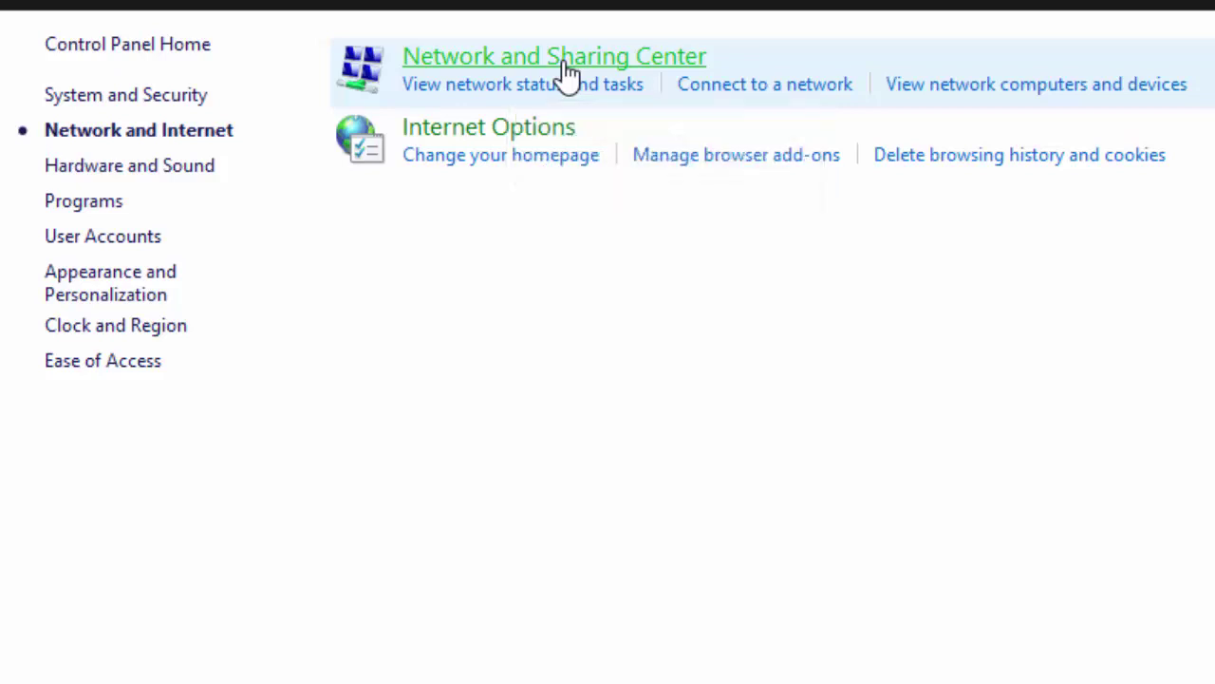
pyautogui.click(567, 73)
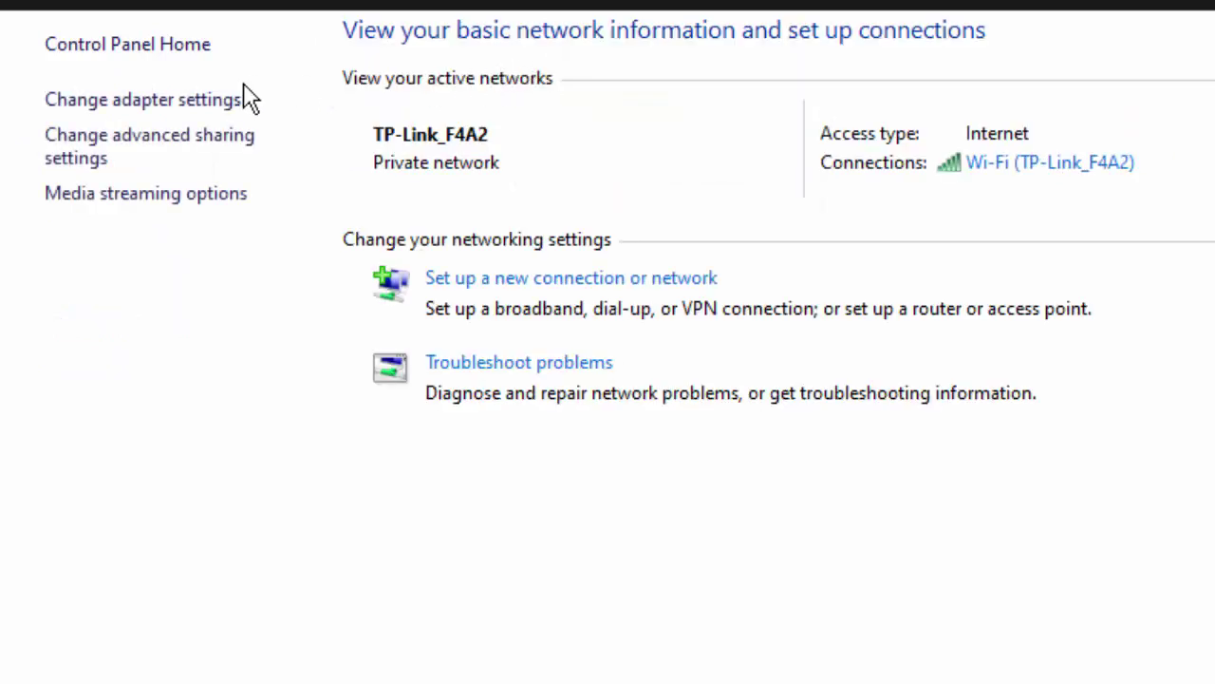
# Step: Bring up the Wi-Fi adapter's Properties from Change adapter settings and select Internet Protocol Version 4 (TCP/IPv4)
pyautogui.click(170, 100)
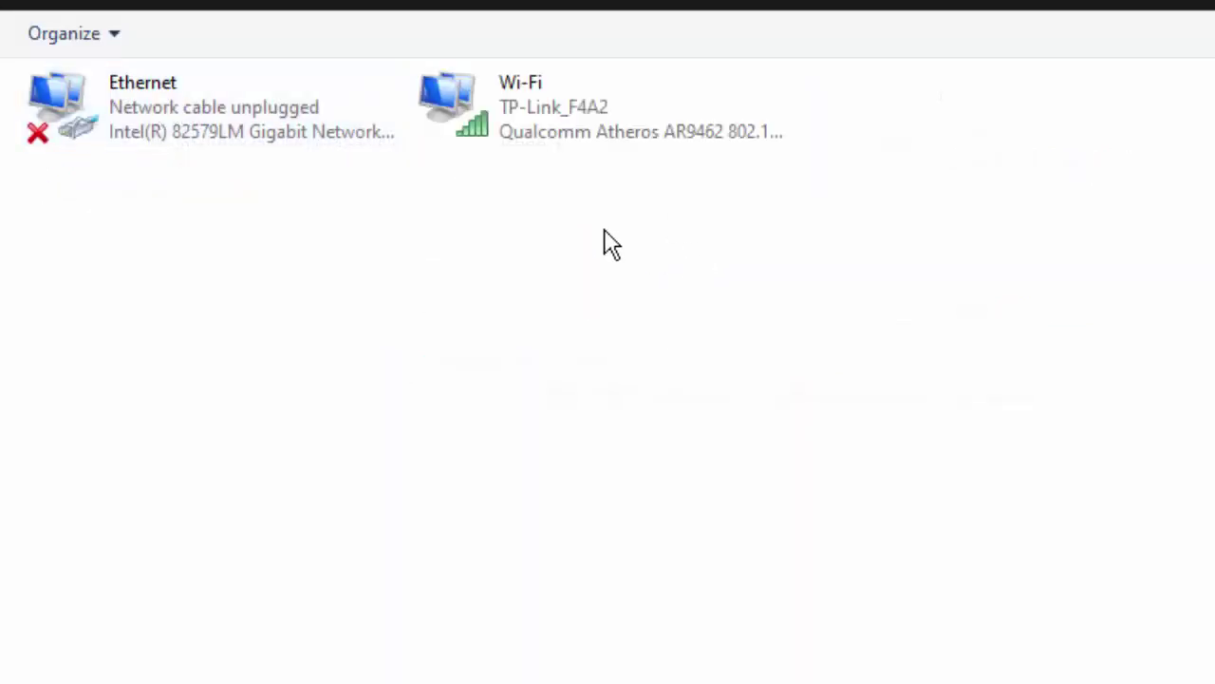
pyautogui.rightClick(503, 118)
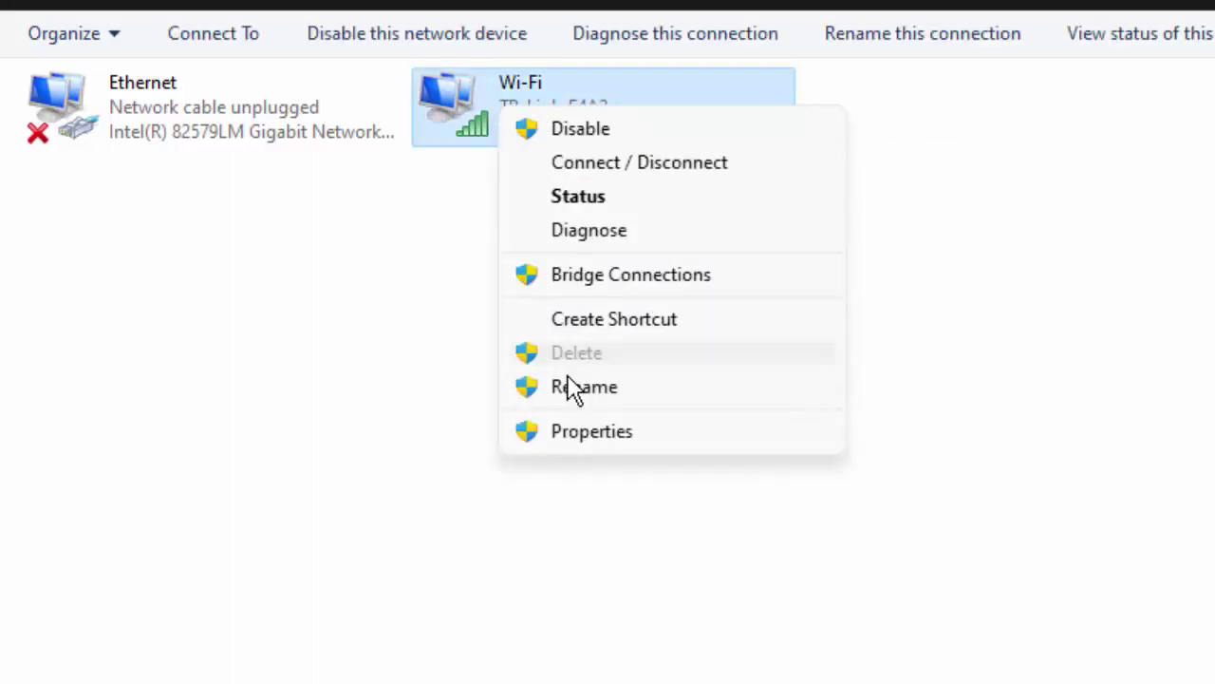
pyautogui.click(564, 433)
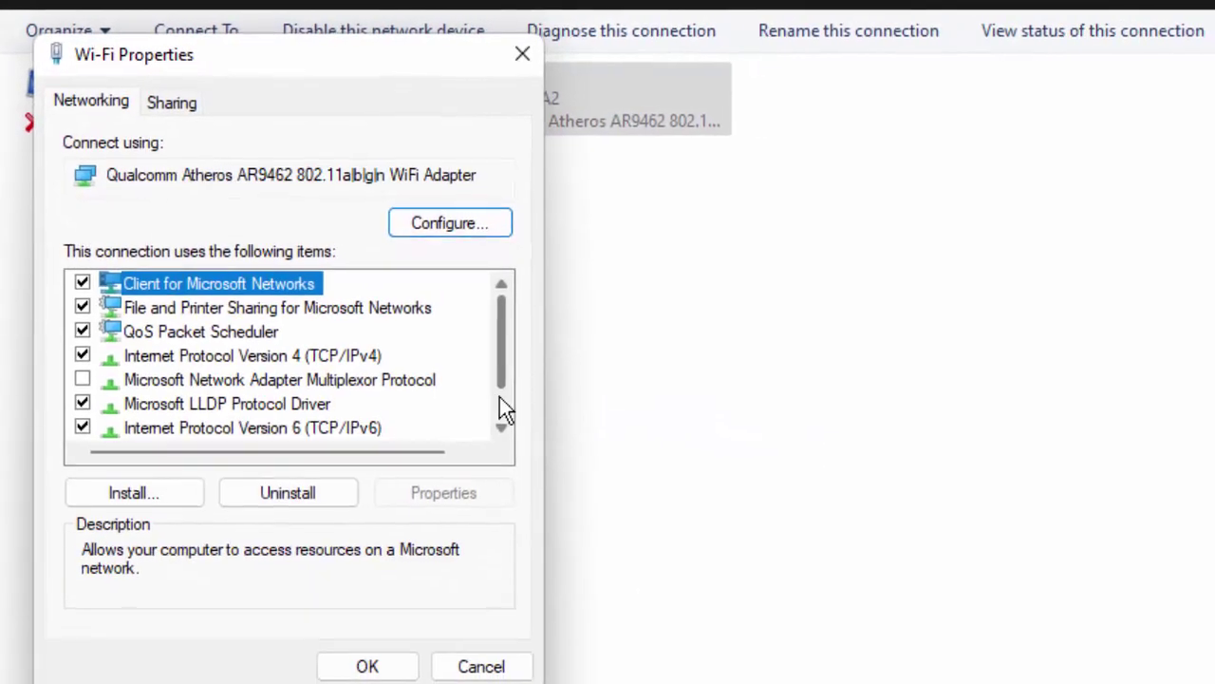
pyautogui.click(264, 352)
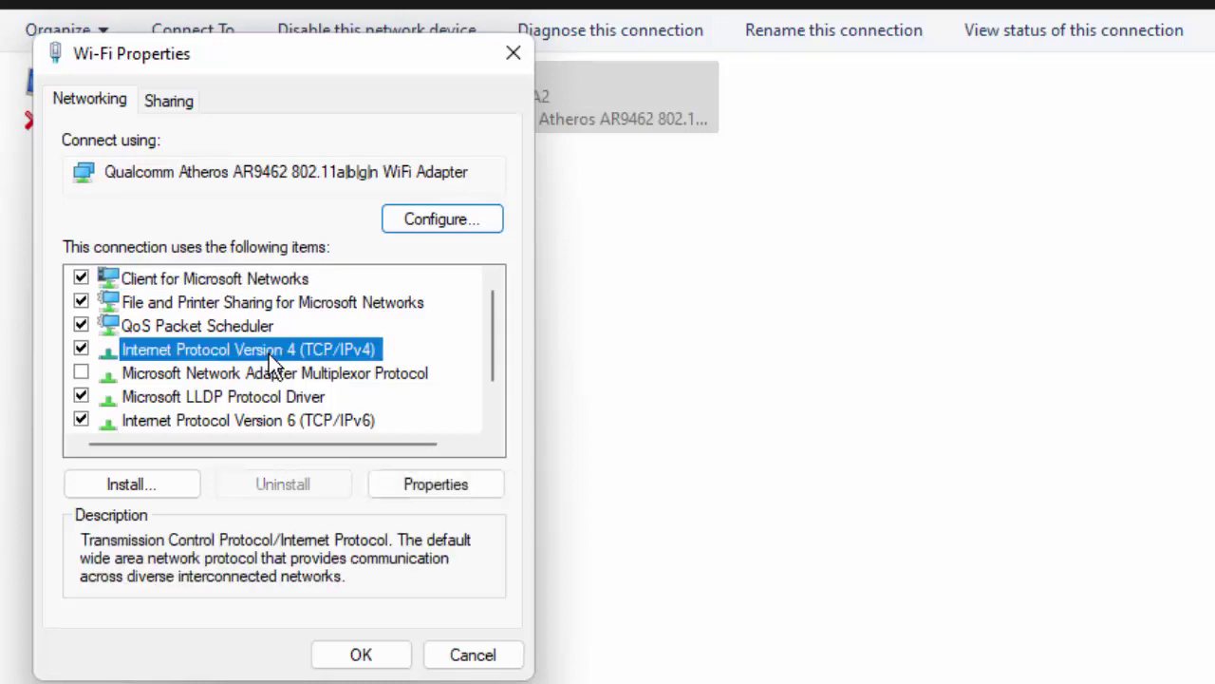
# Step: In the IPv4 properties, use manual DNS servers 8.8.8.8 and 8.8.4.4 and save
pyautogui.click(416, 485)
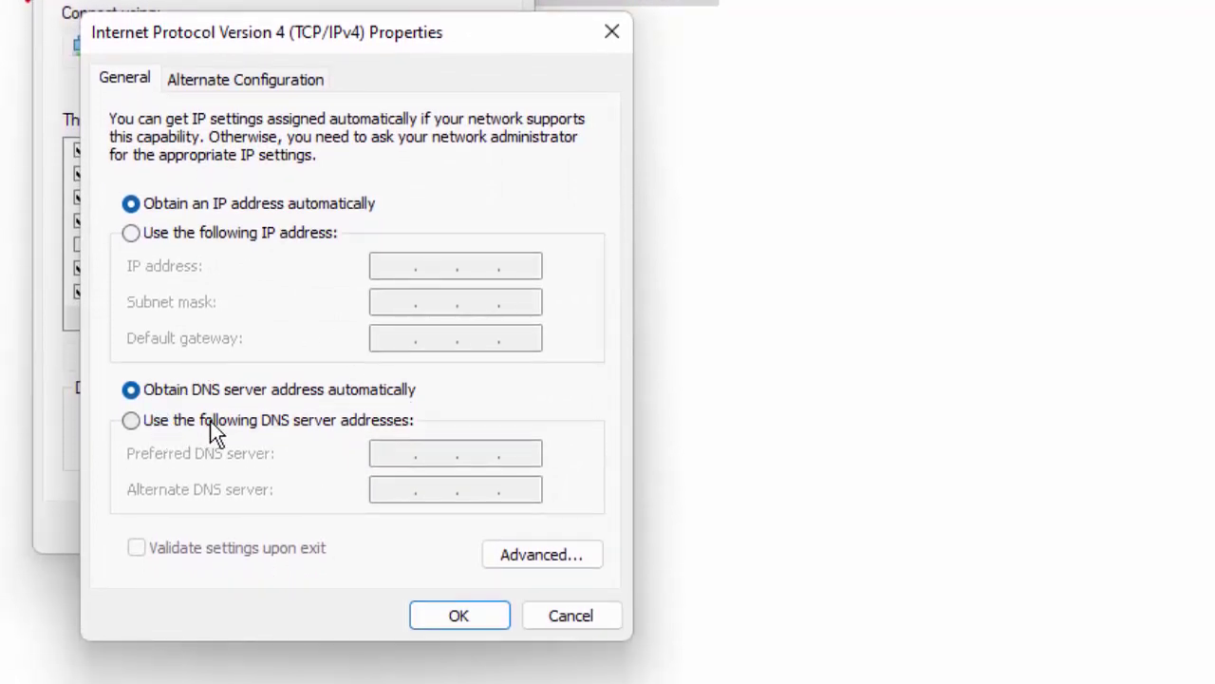
pyautogui.click(329, 420)
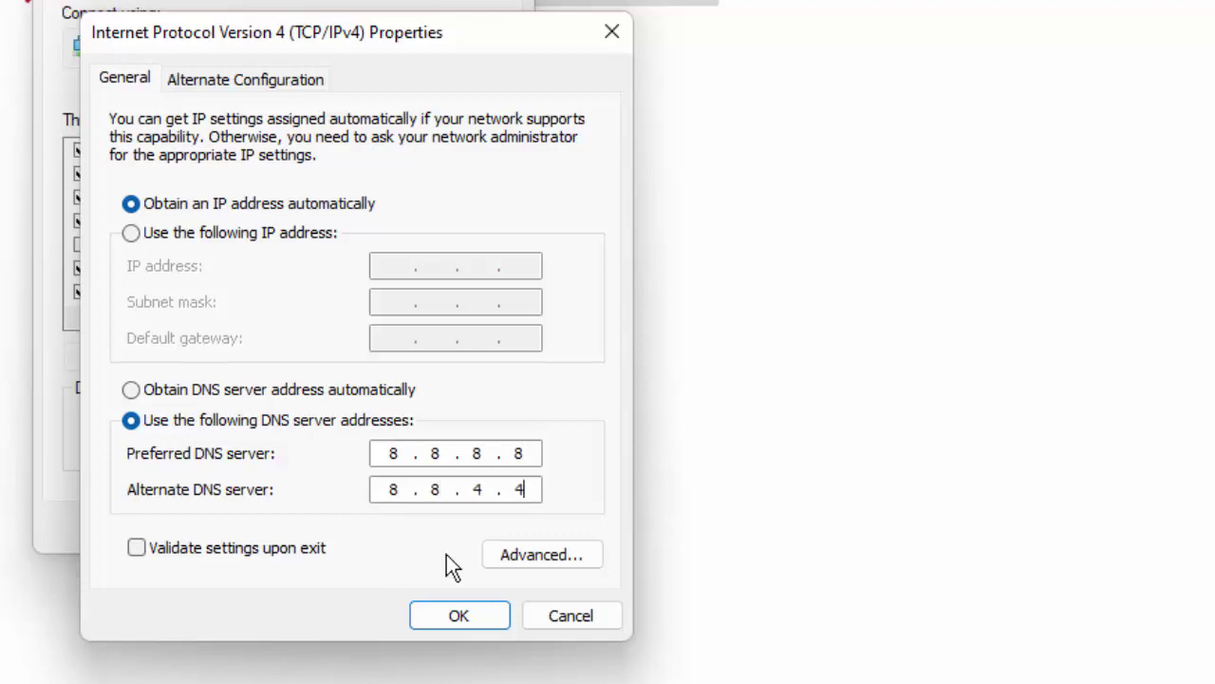
pyautogui.click(533, 614)
# Step: Apply Wi-Fi Properties and close Network Connections and the Network and Sharing Center
pyautogui.click(398, 530)
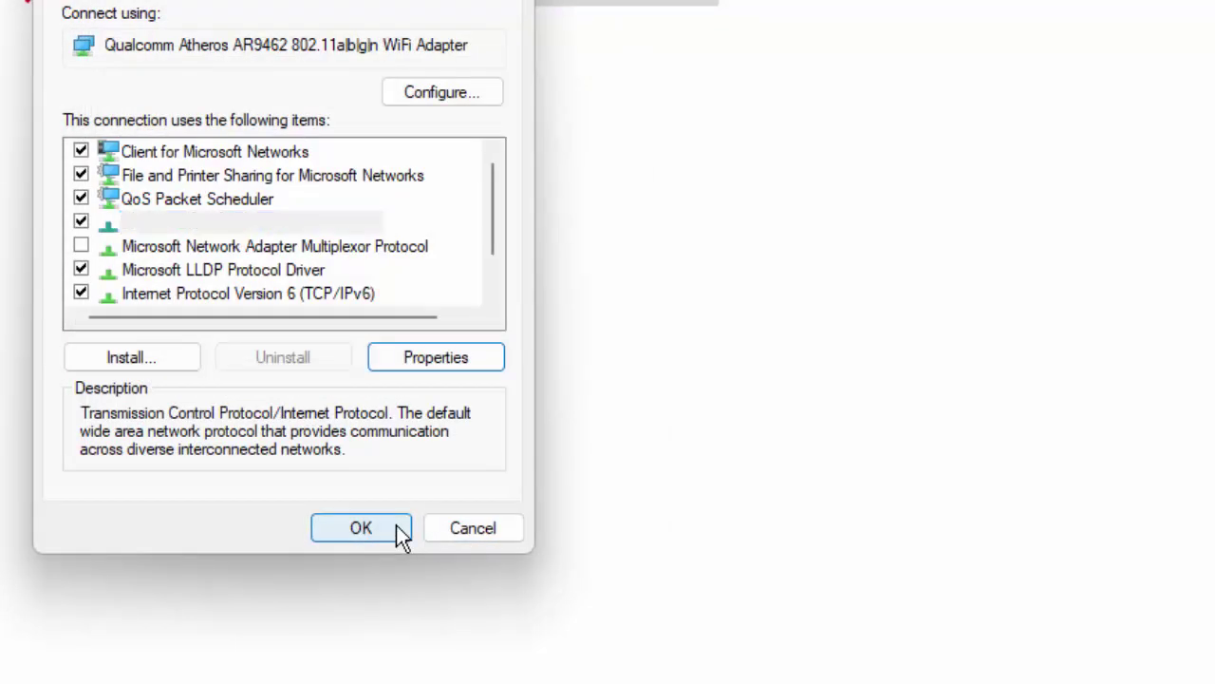
pyautogui.hotkey('alt', 'F4')
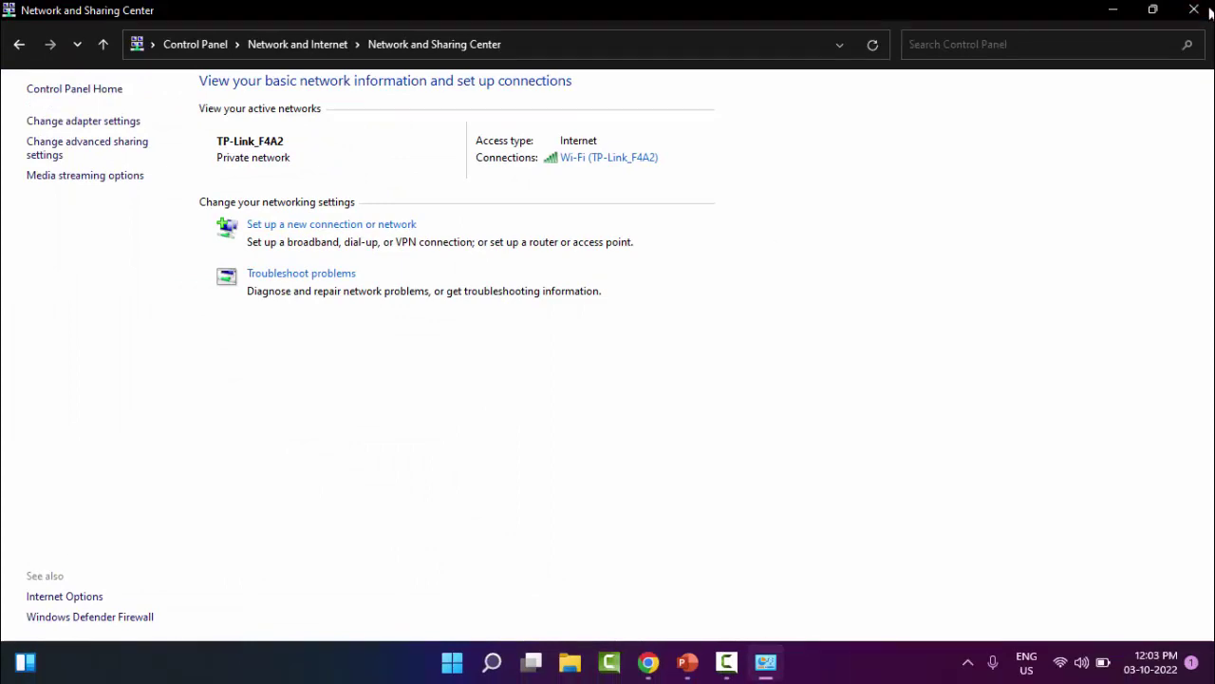
pyautogui.click(1202, 9)
# Step: Choose Restart in the Shut Down Windows dialog, then dismiss the dialog
pyautogui.hotkey('alt', 'F4')
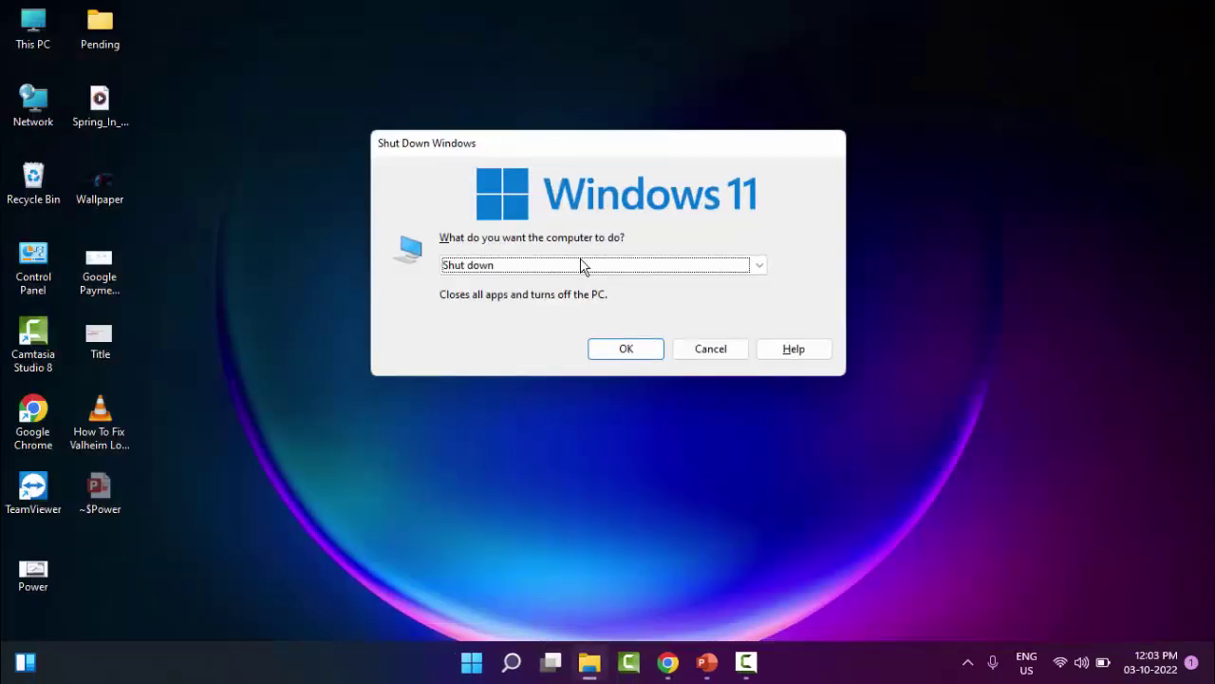
pyautogui.click(581, 266)
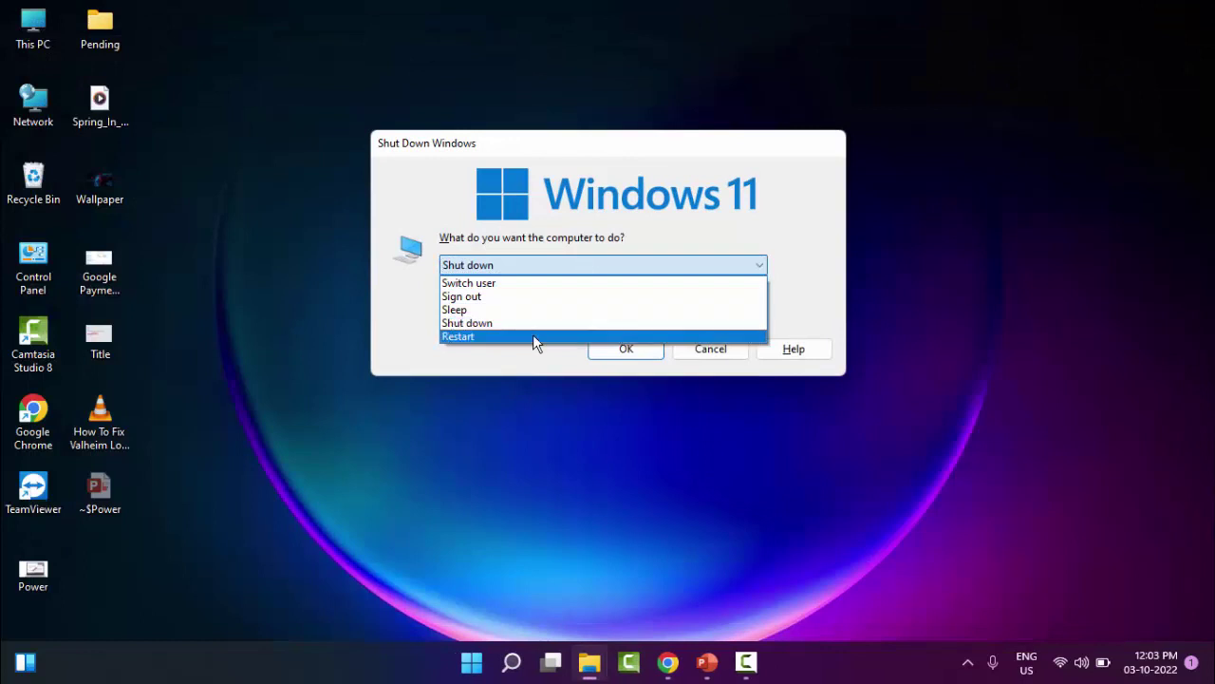
pyautogui.click(532, 334)
pyautogui.press('Return')
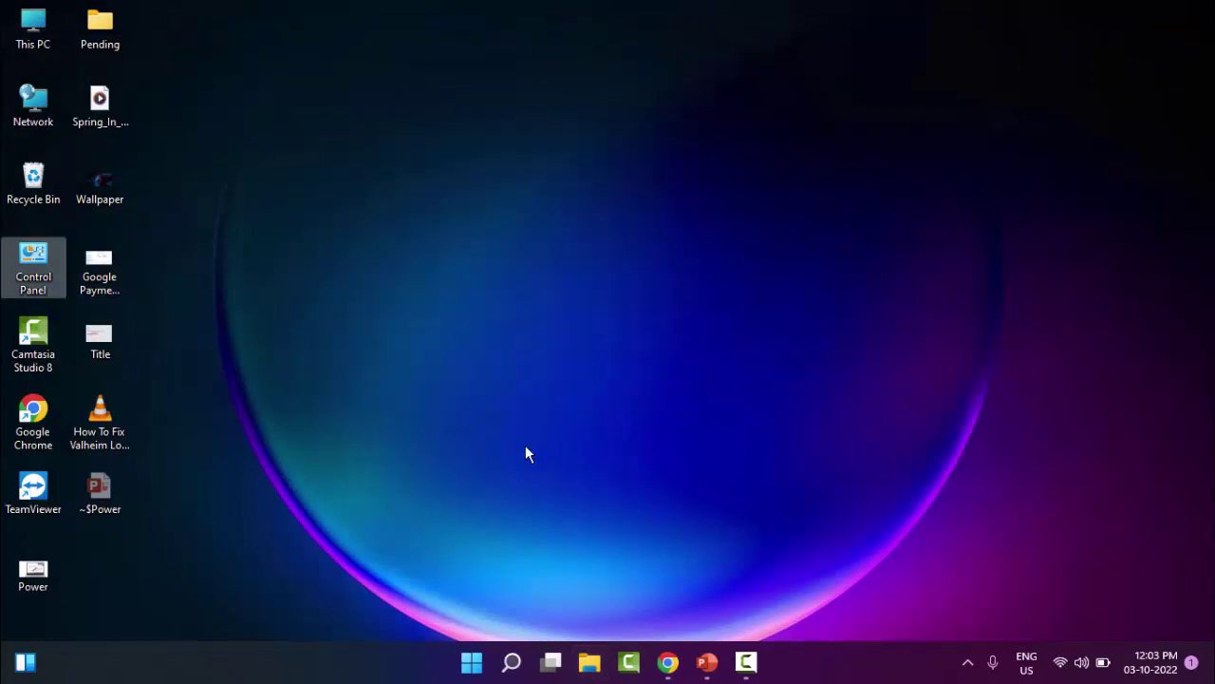
# Step: Search Start for 'COMMAND PROMPT', run it as administrator, and maximize the window
pyautogui.click(472, 662)
pyautogui.click(471, 662)
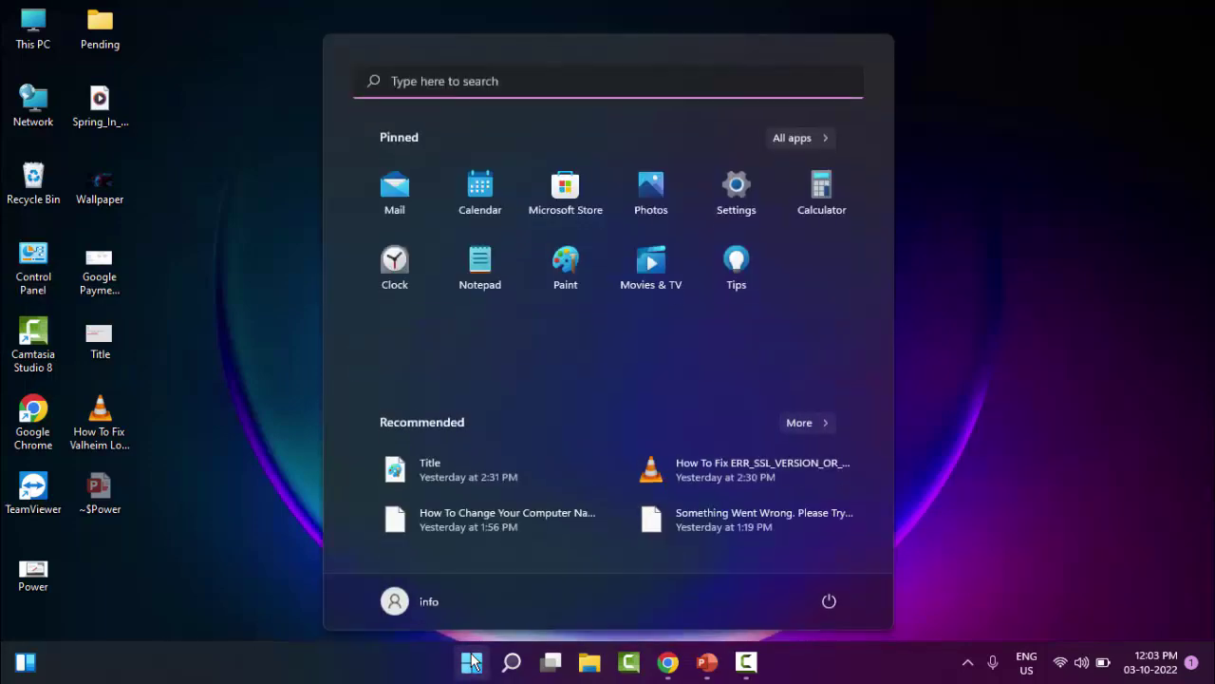
pyautogui.write('COMMAND ')
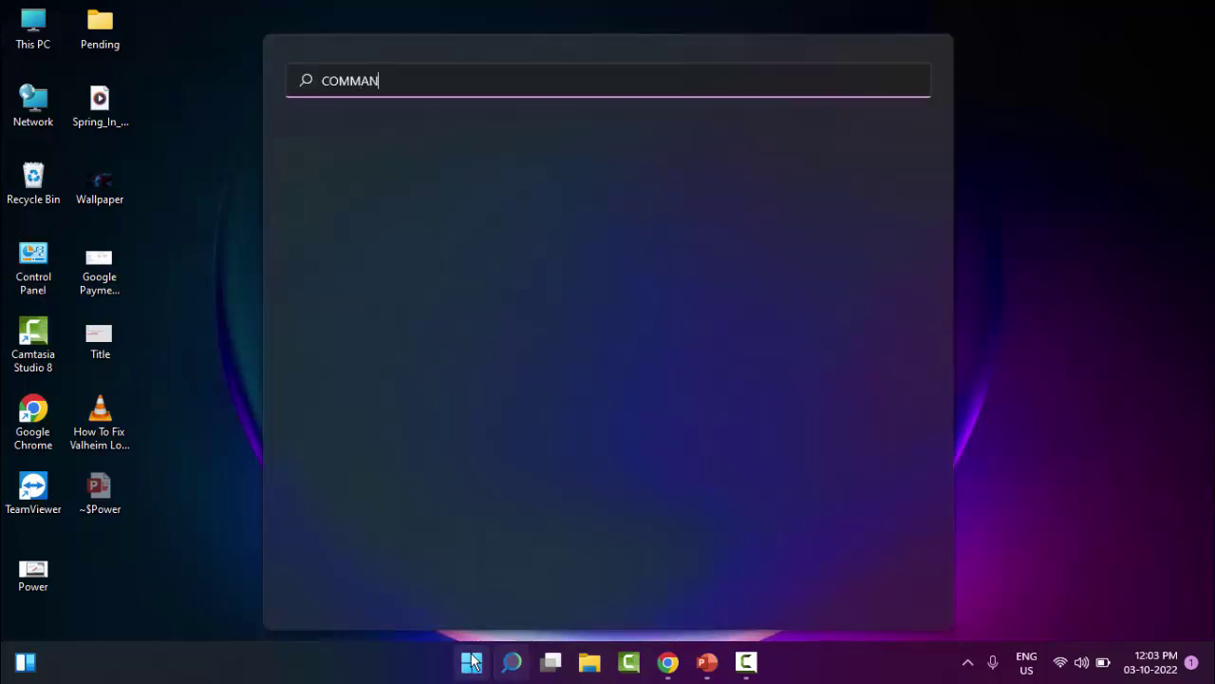
pyautogui.write('PROMPT')
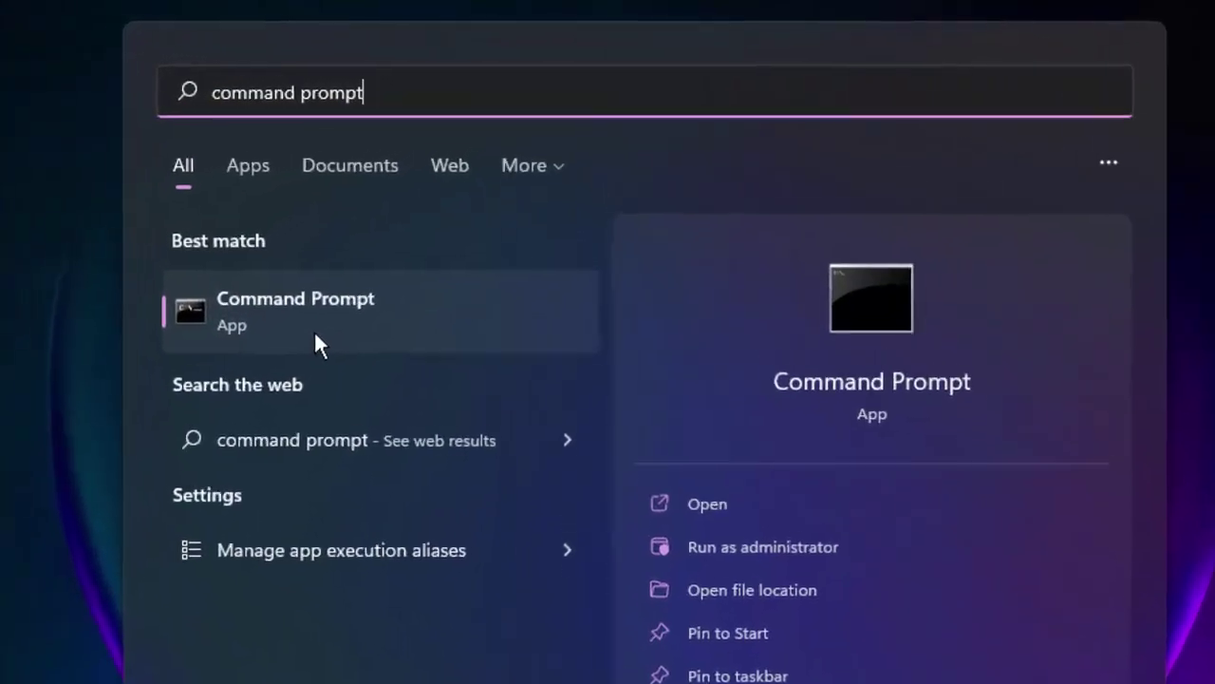
pyautogui.rightClick(265, 395)
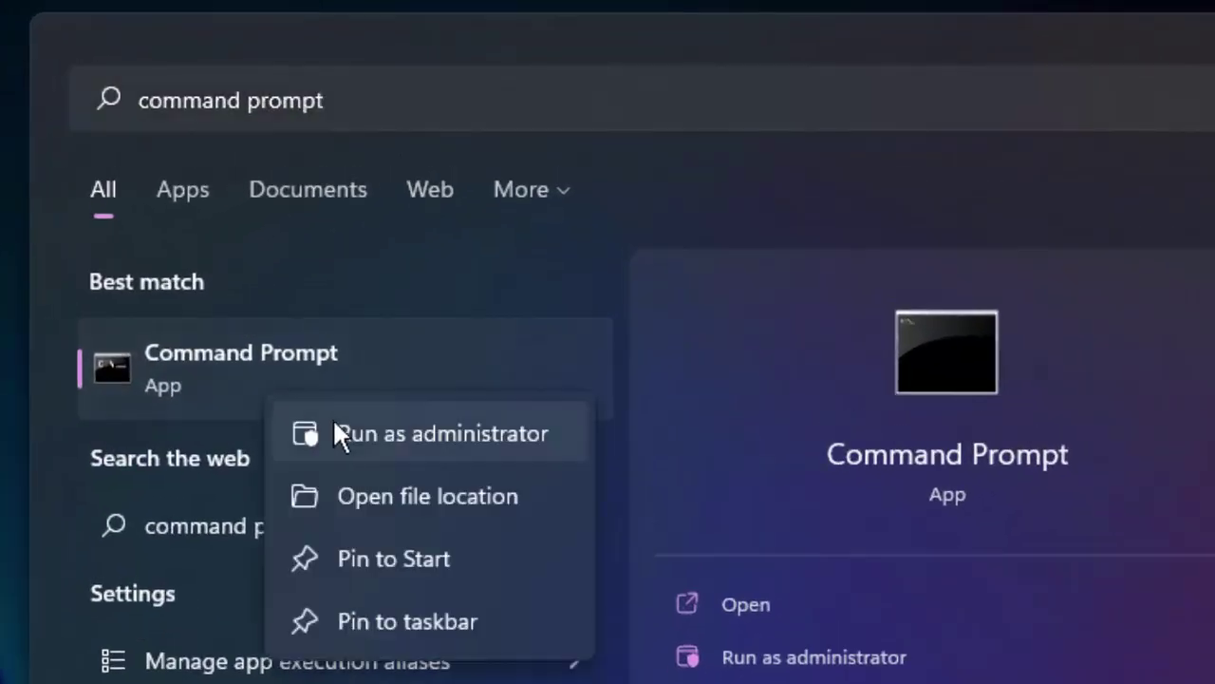
pyautogui.click(433, 438)
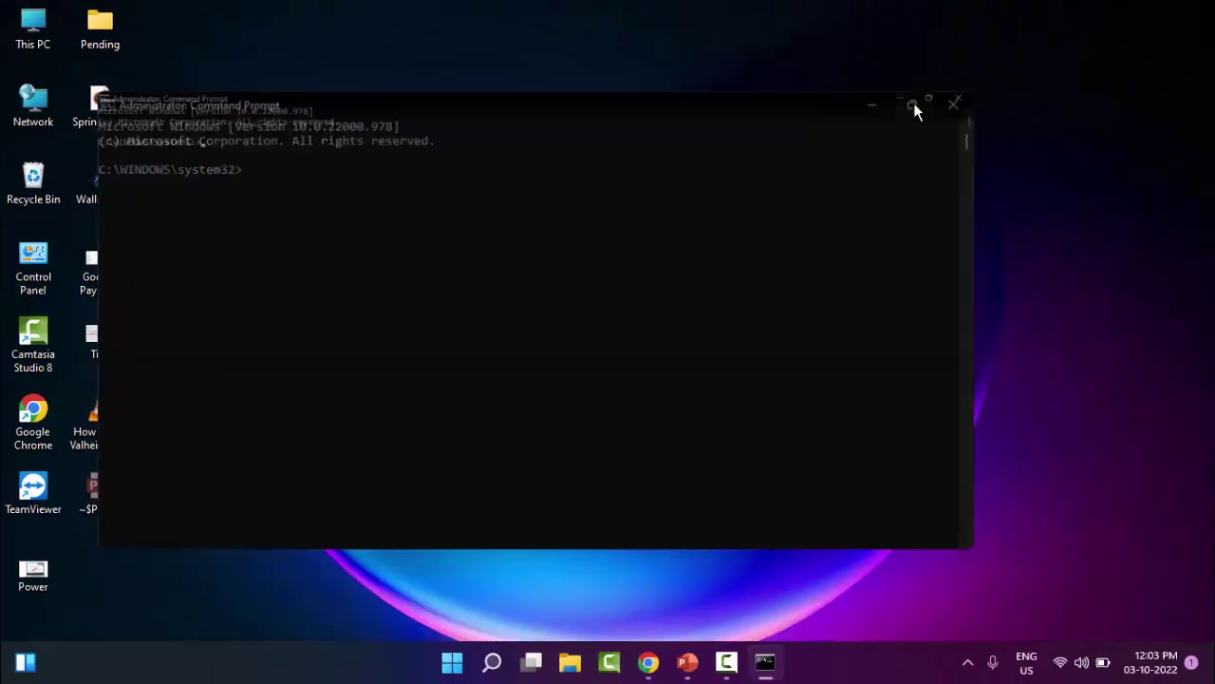
pyautogui.click(913, 103)
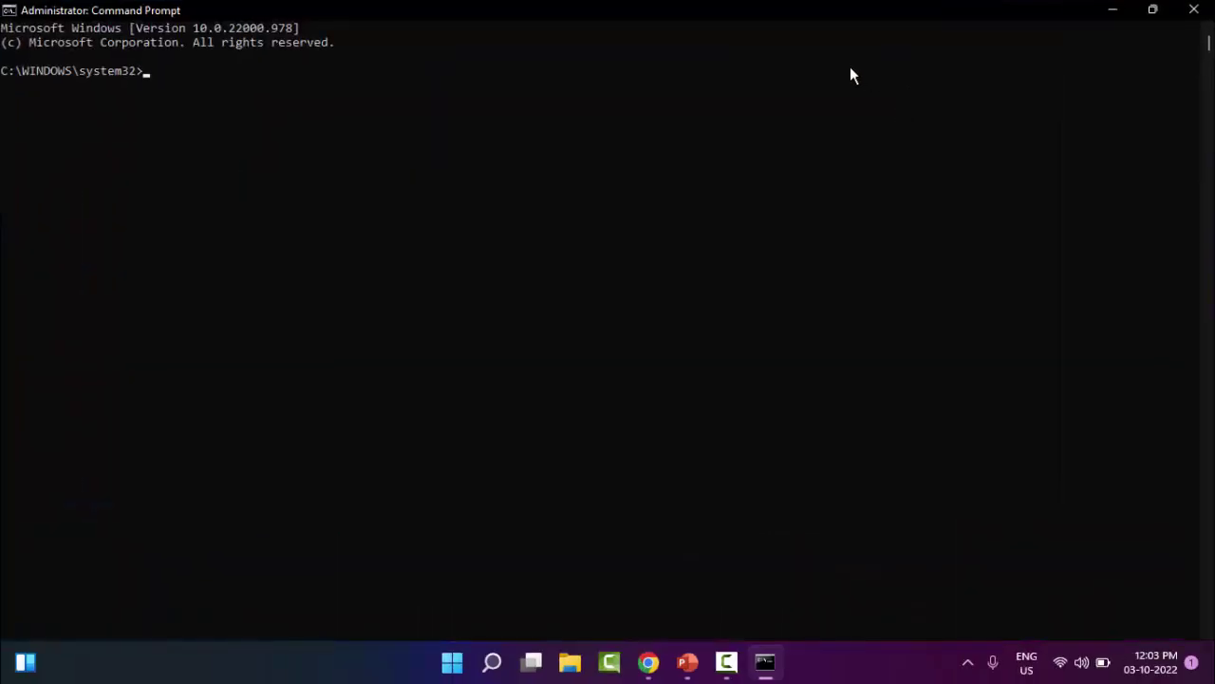
# Step: Run ipconfig /release, ipconfig /flushdns and ipconfig /renew in the admin Command Prompt
pyautogui.write('ipconfi')
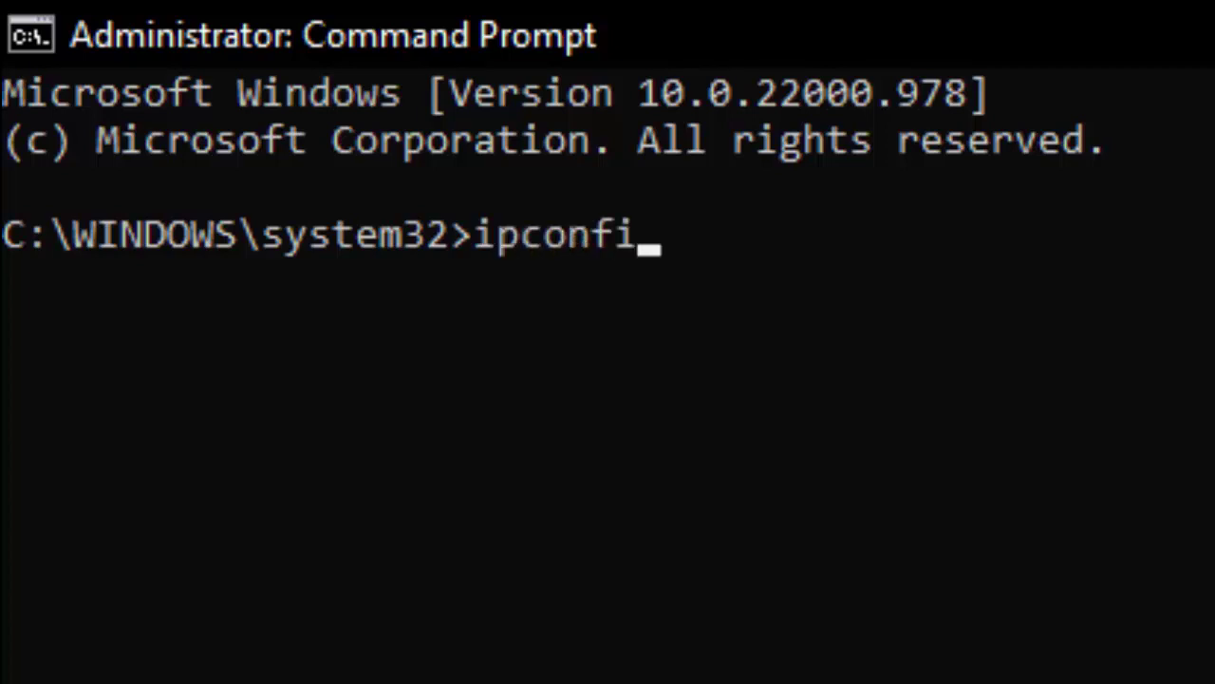
pyautogui.write('g /release')
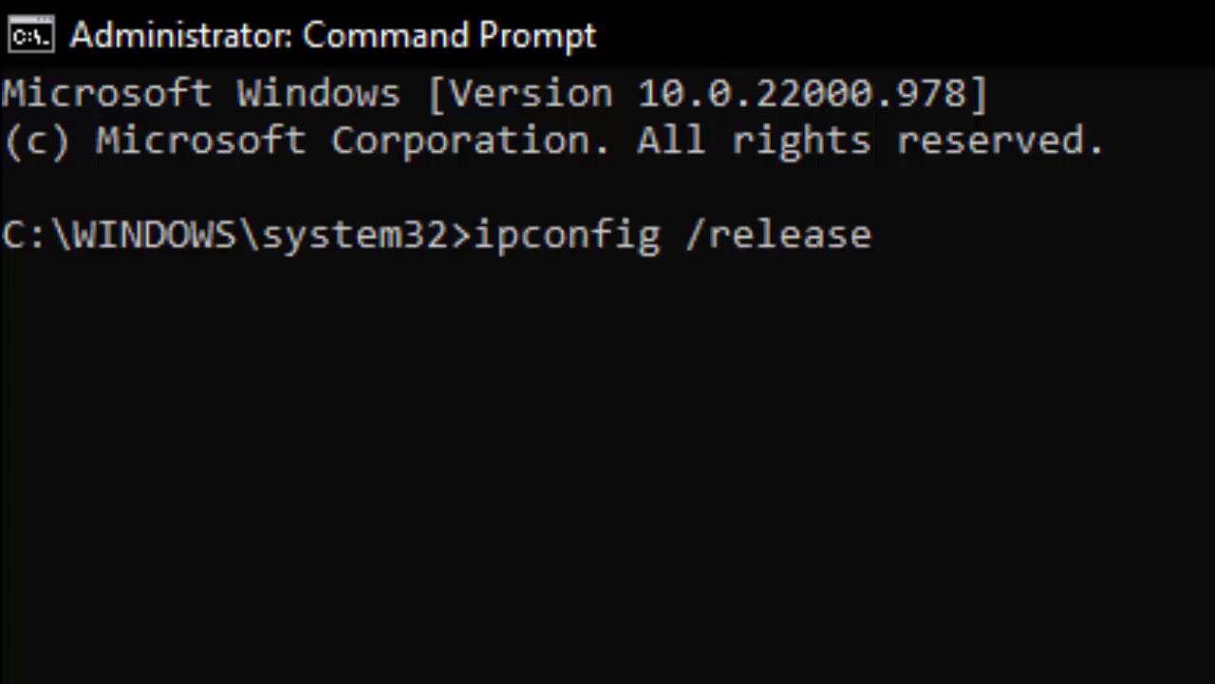
pyautogui.press('Return')
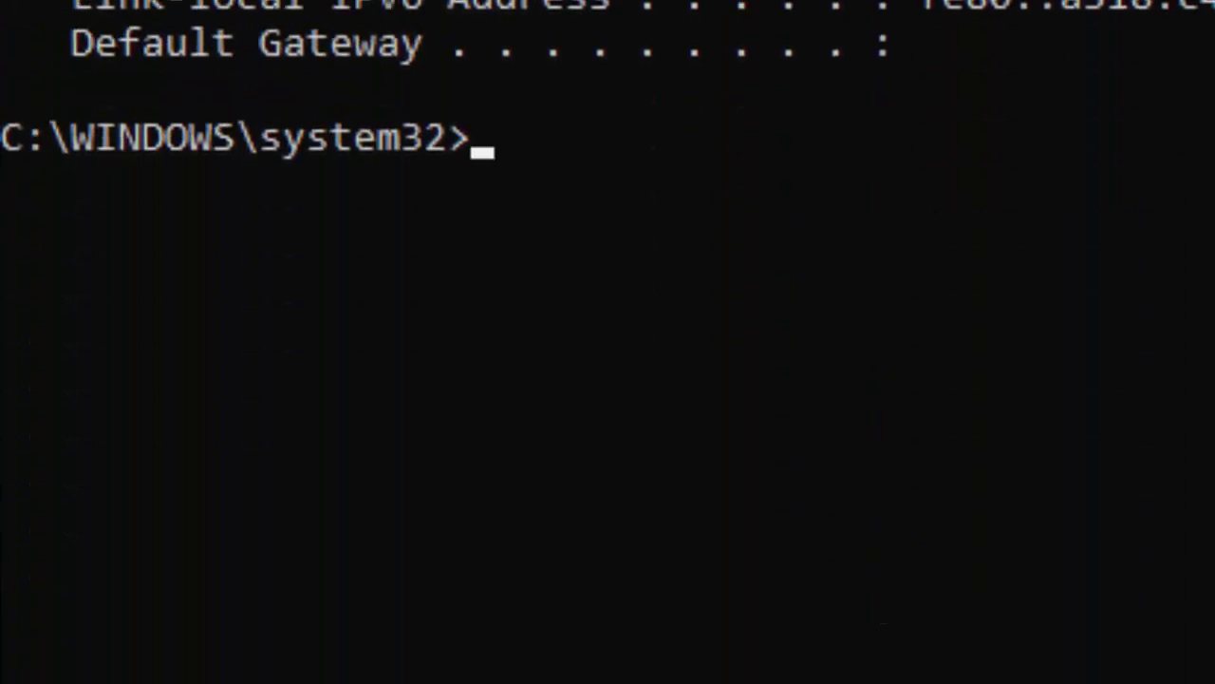
pyautogui.write('ipconfi')
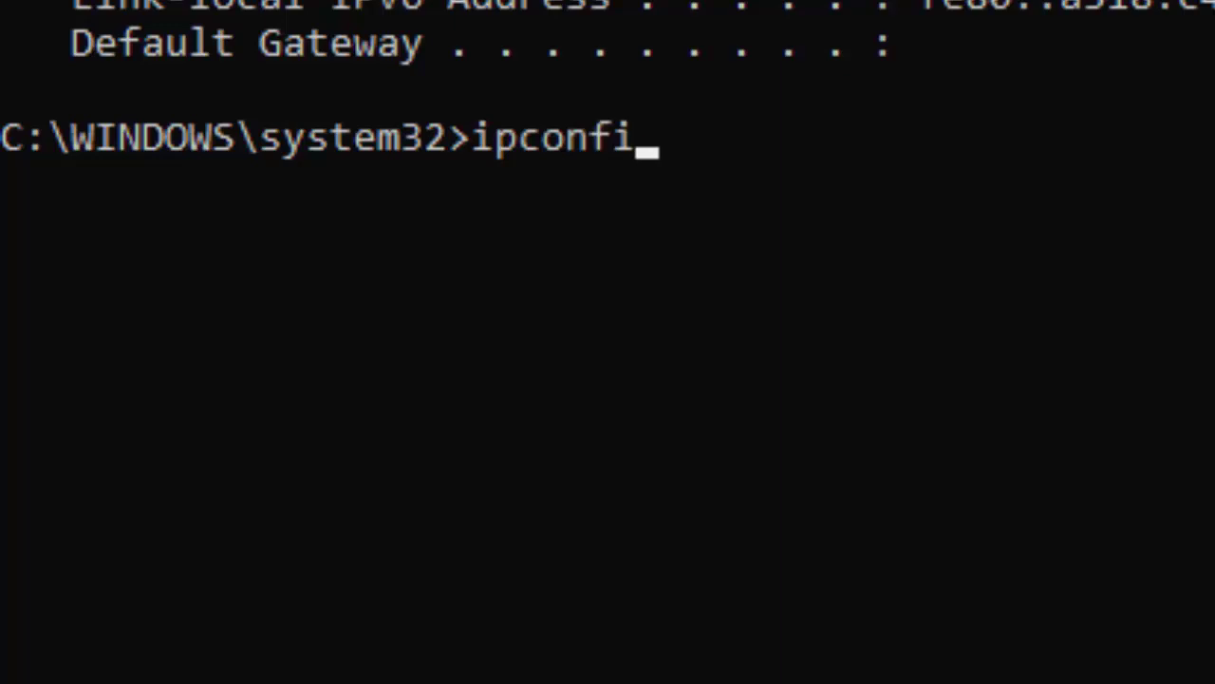
pyautogui.write('g /flushdns')
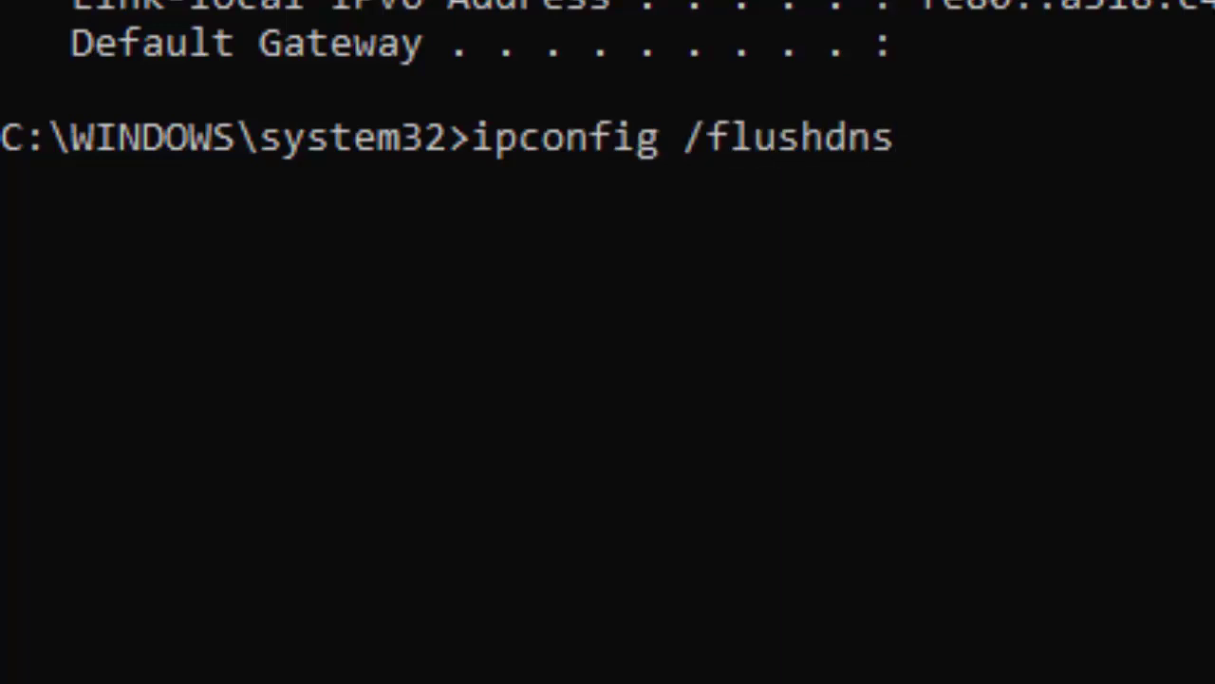
pyautogui.press('Return')
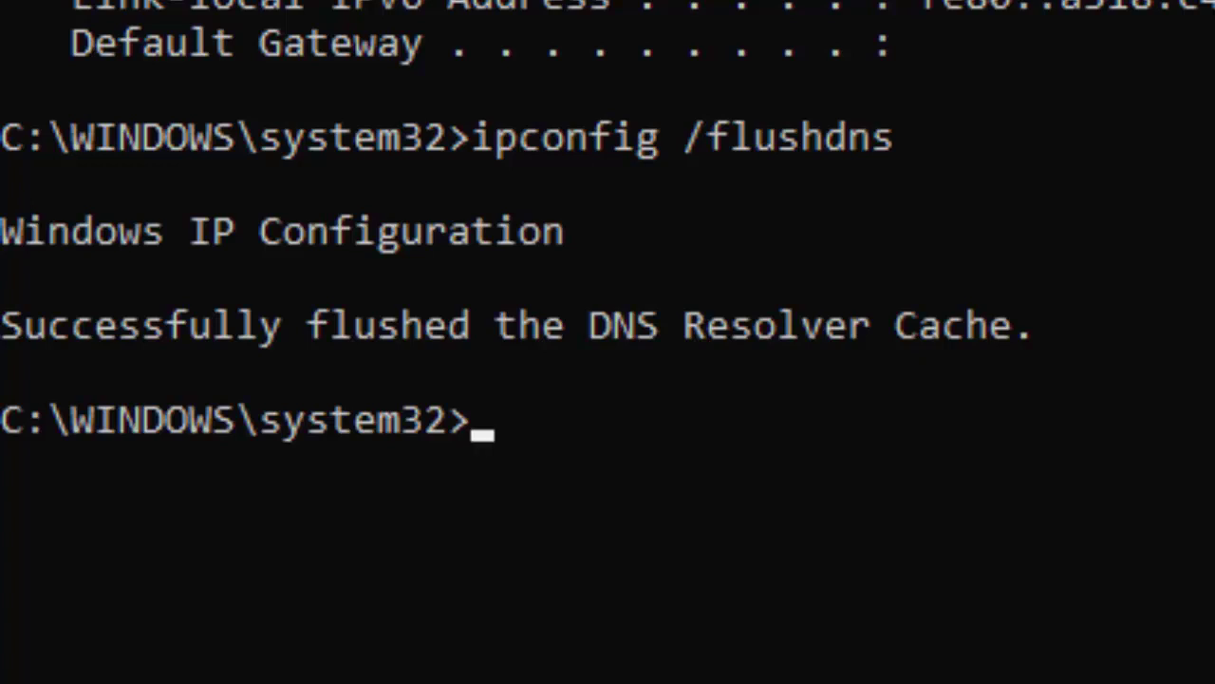
pyautogui.write('ipcon')
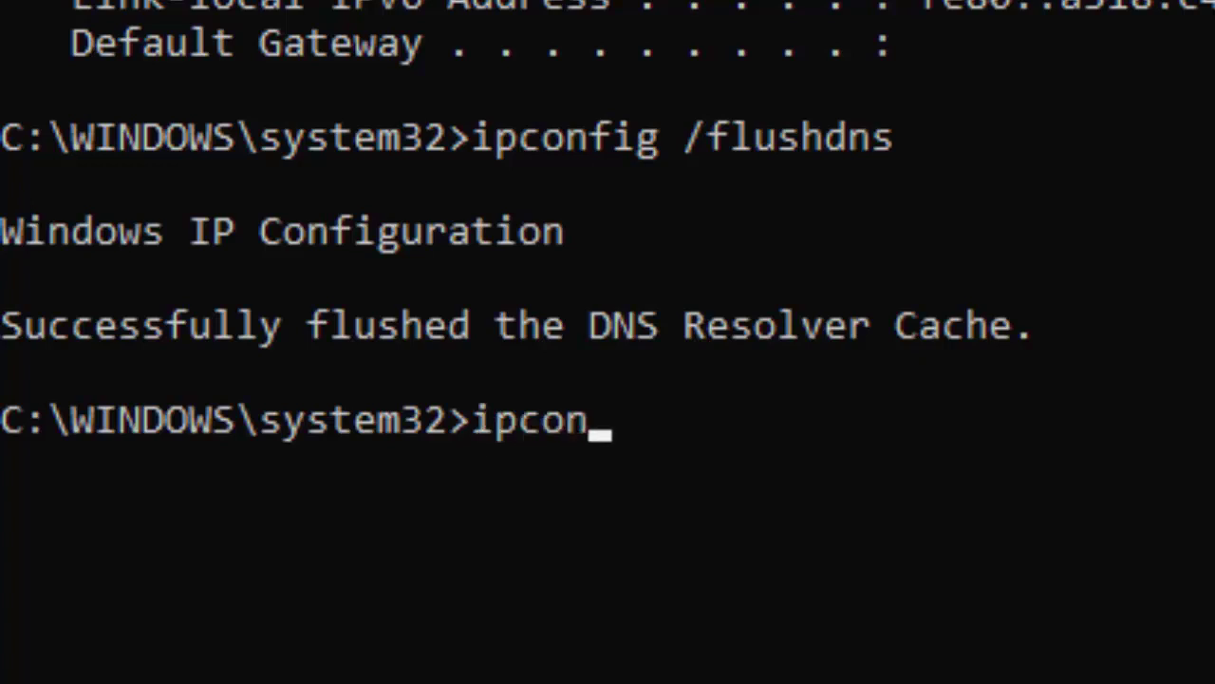
pyautogui.write('fig /renew')
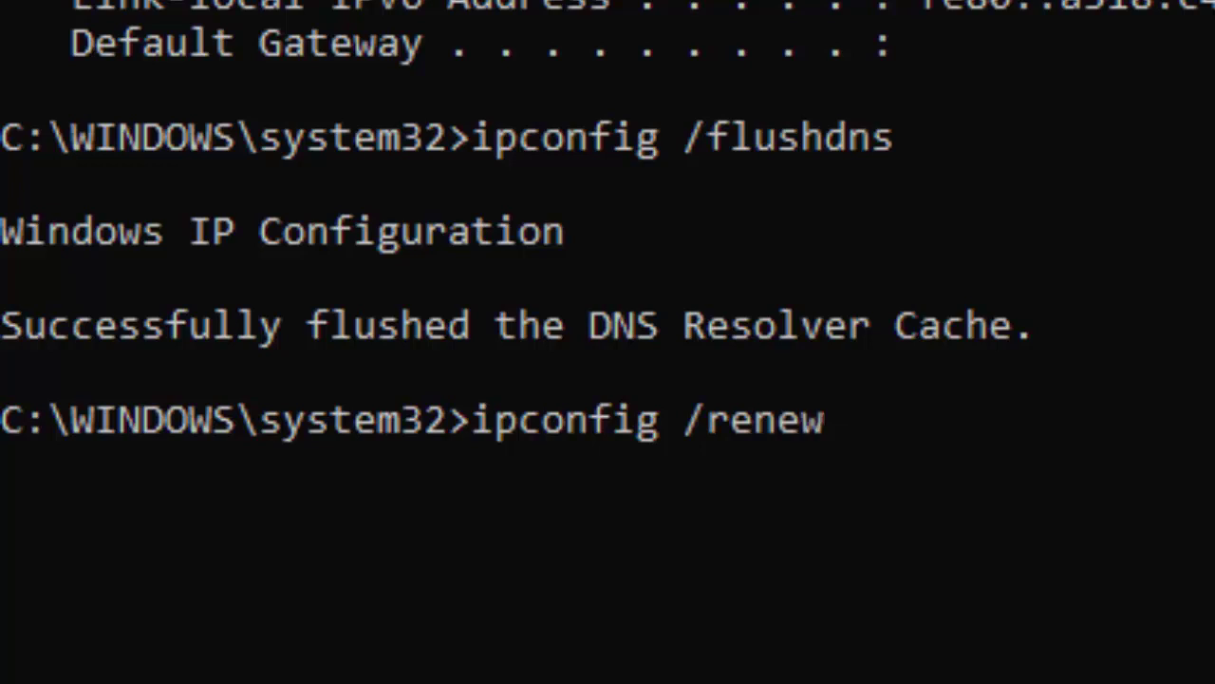
pyautogui.press('Return')
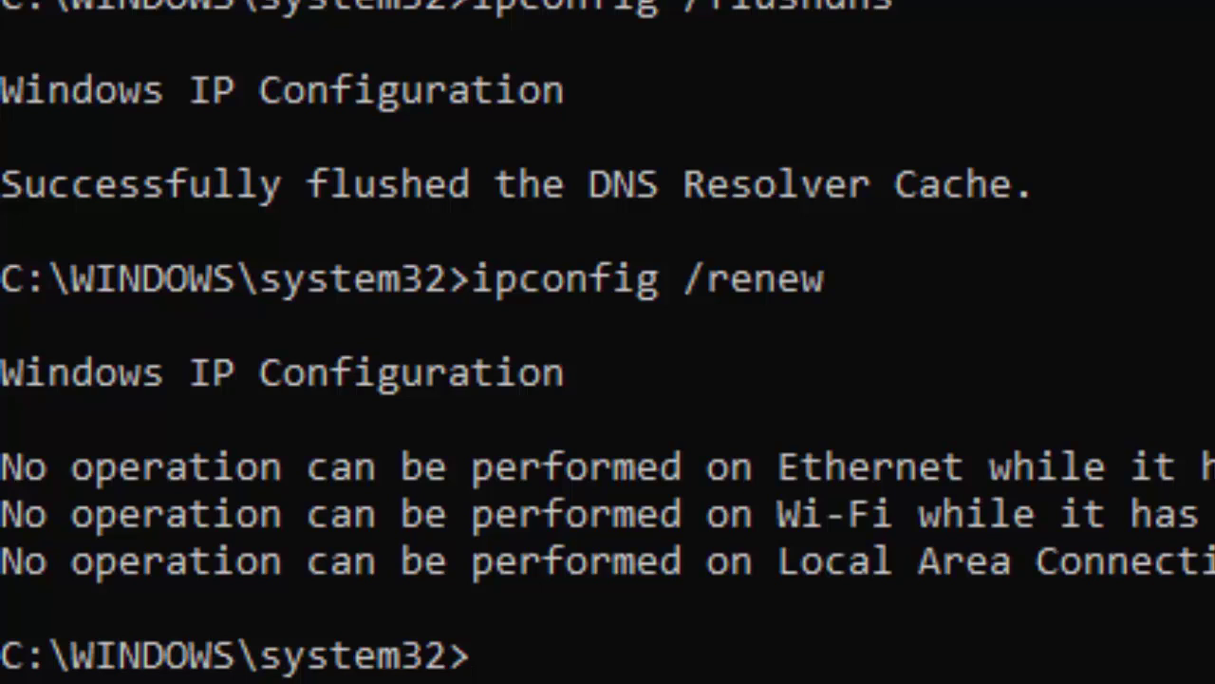
# Step: Run netsh int ip reset and then netsh winsock reset
pyautogui.write('netsh ')
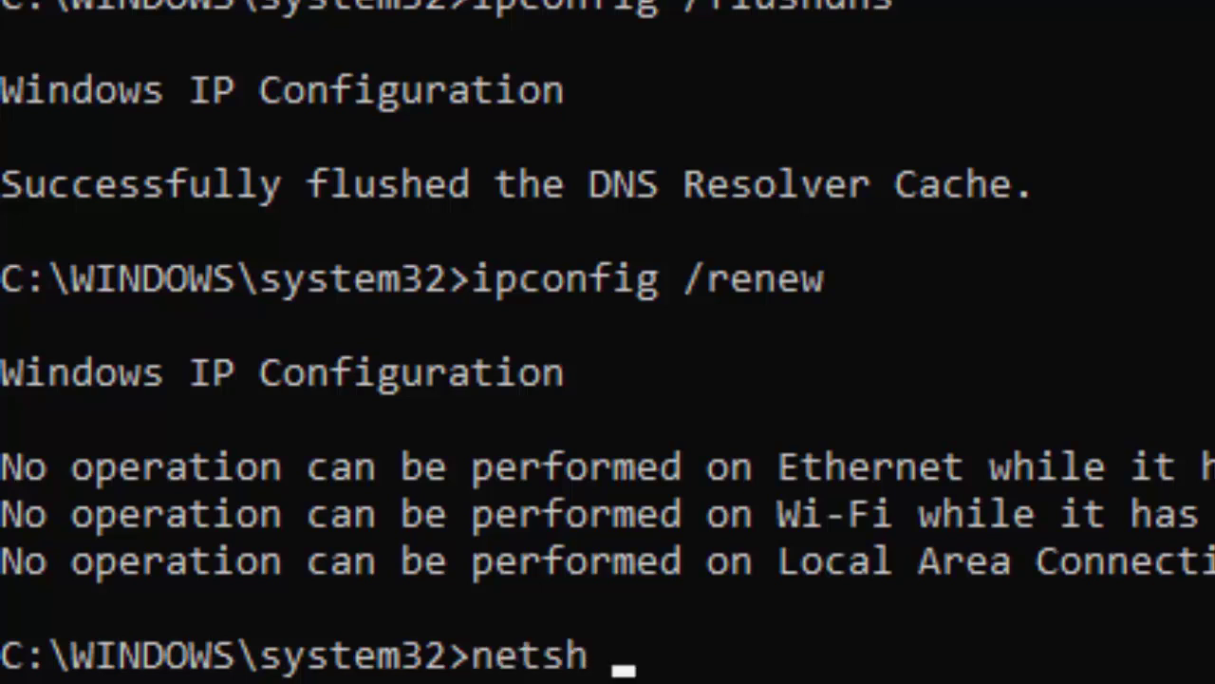
pyautogui.write('int ip')
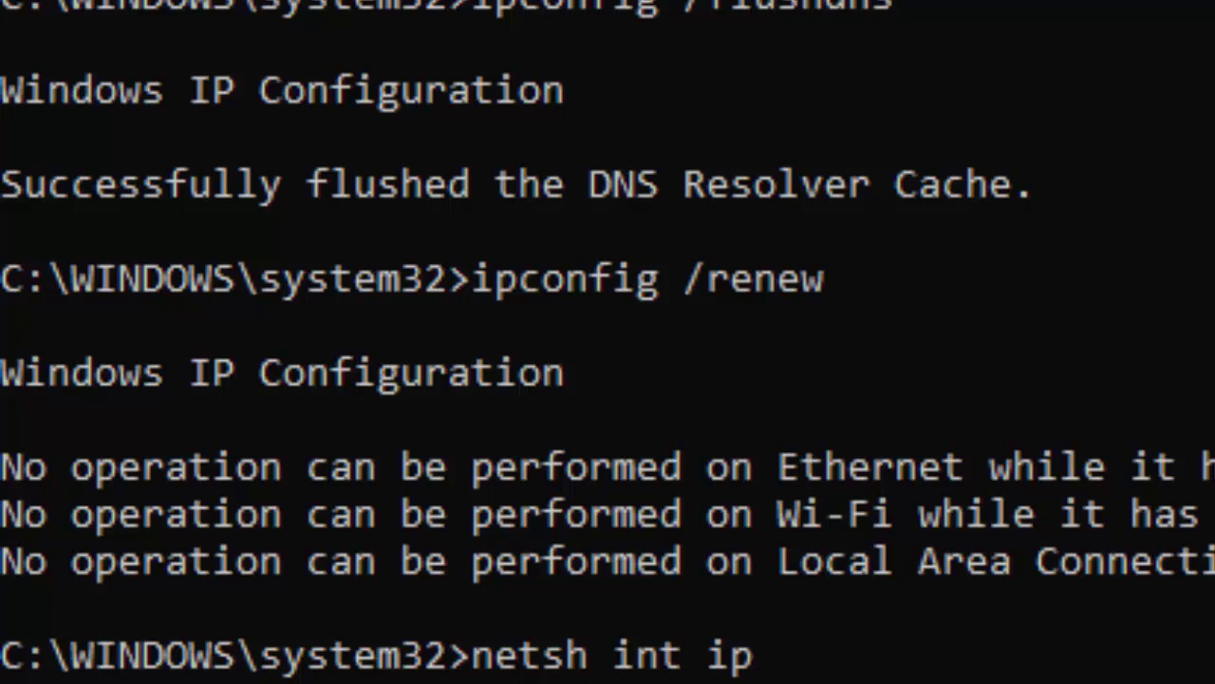
pyautogui.write(' reset')
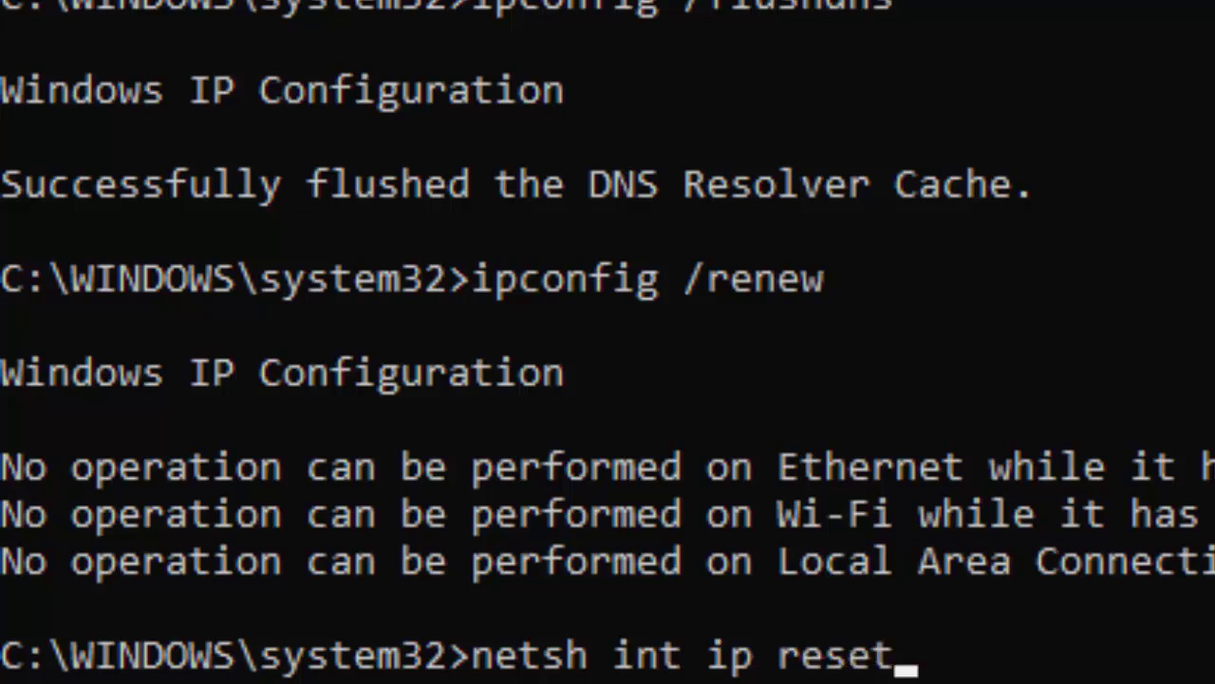
pyautogui.press('Return')
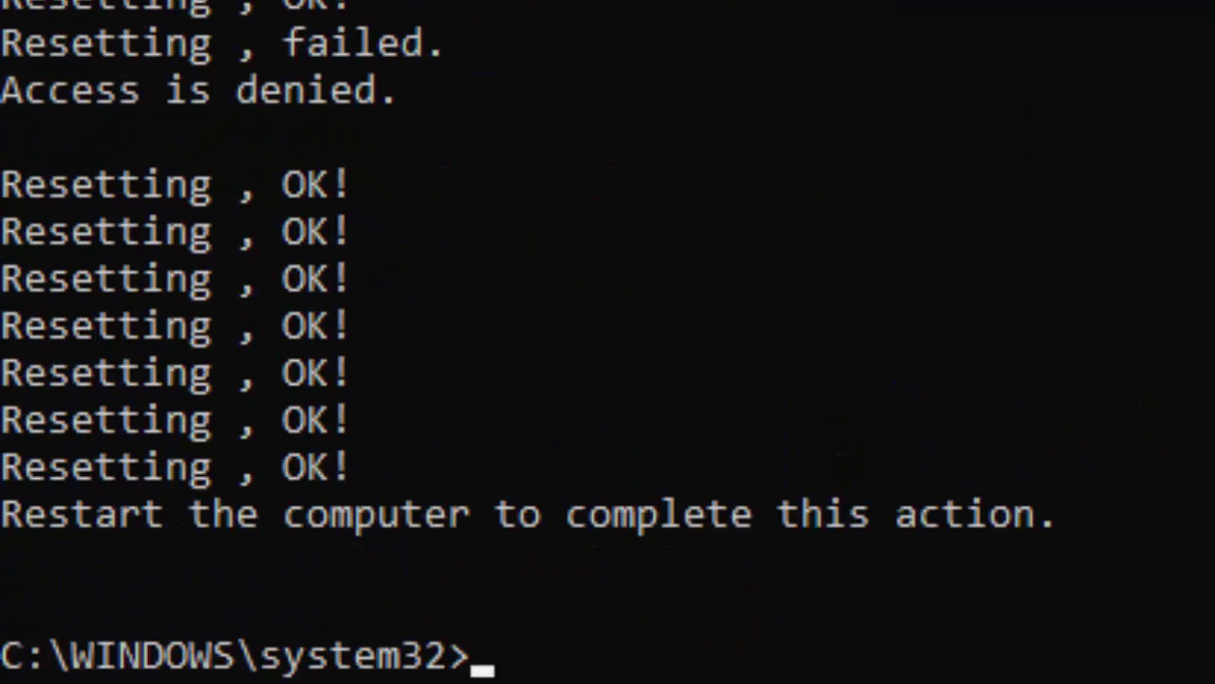
pyautogui.write('n')
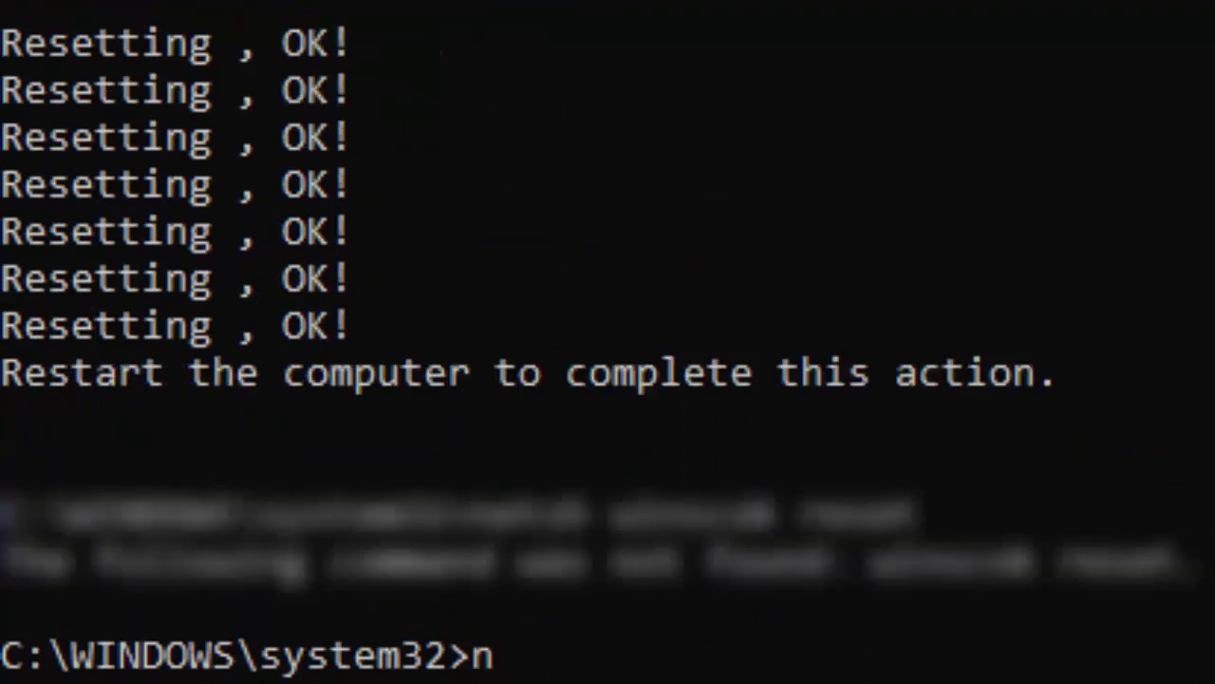
pyautogui.write('etsh win')
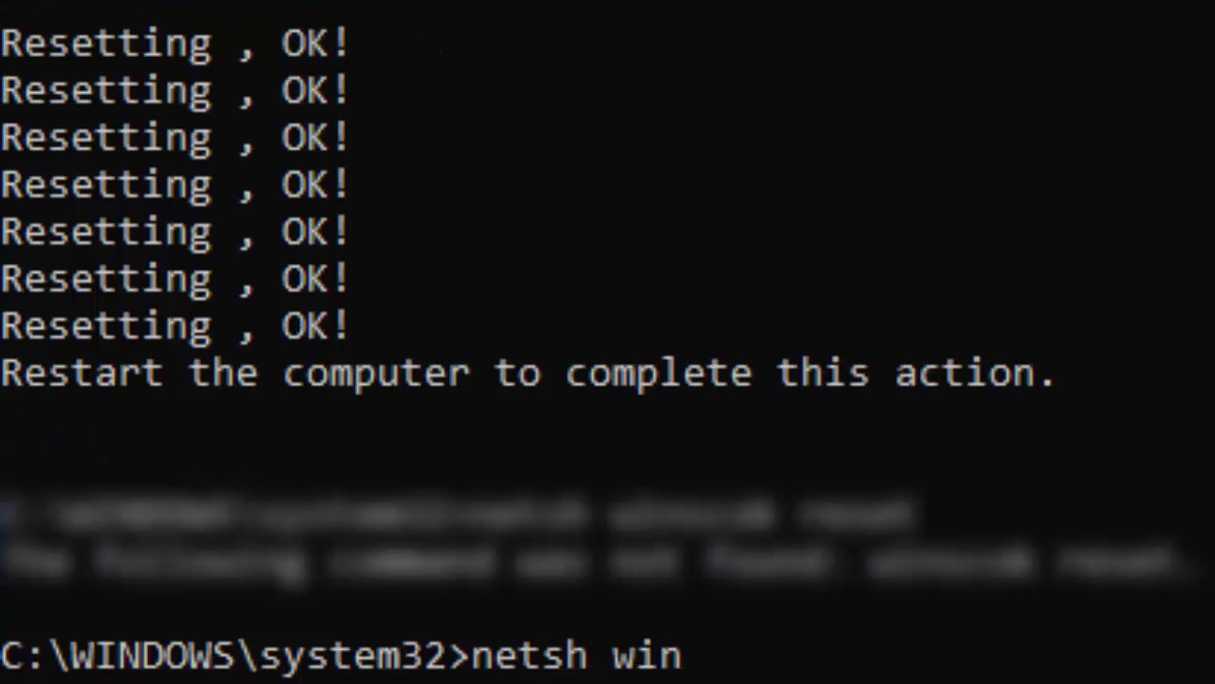
pyautogui.write('sock reset')
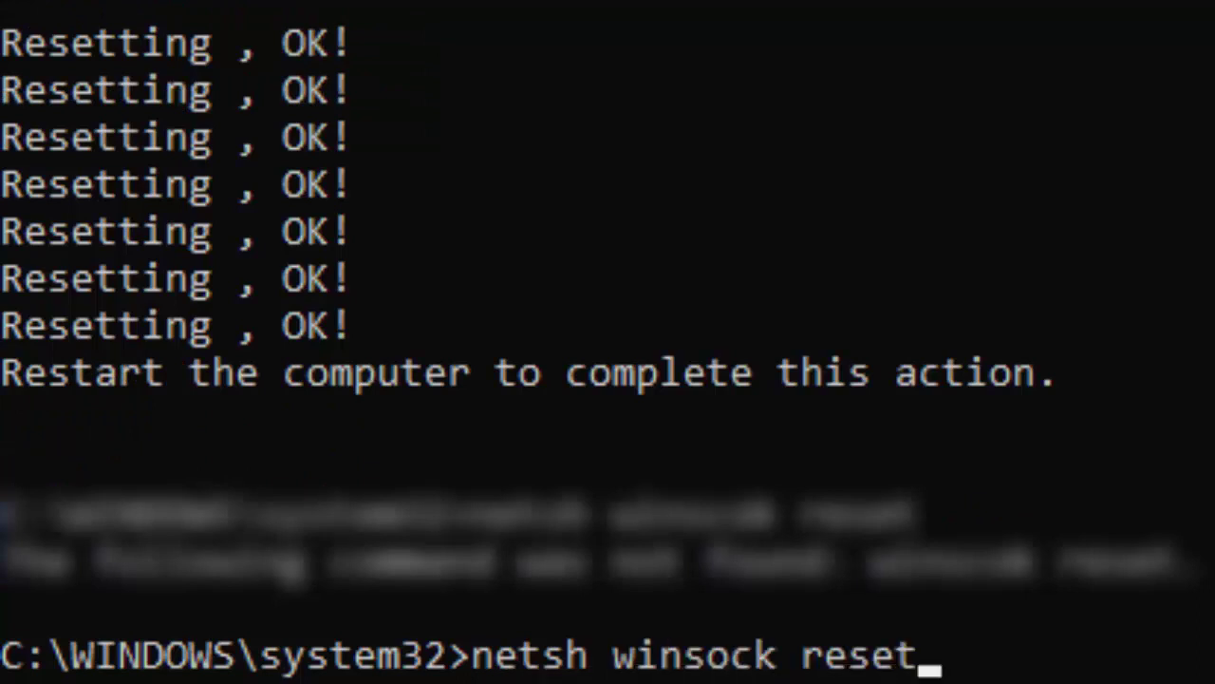
pyautogui.press('Return')
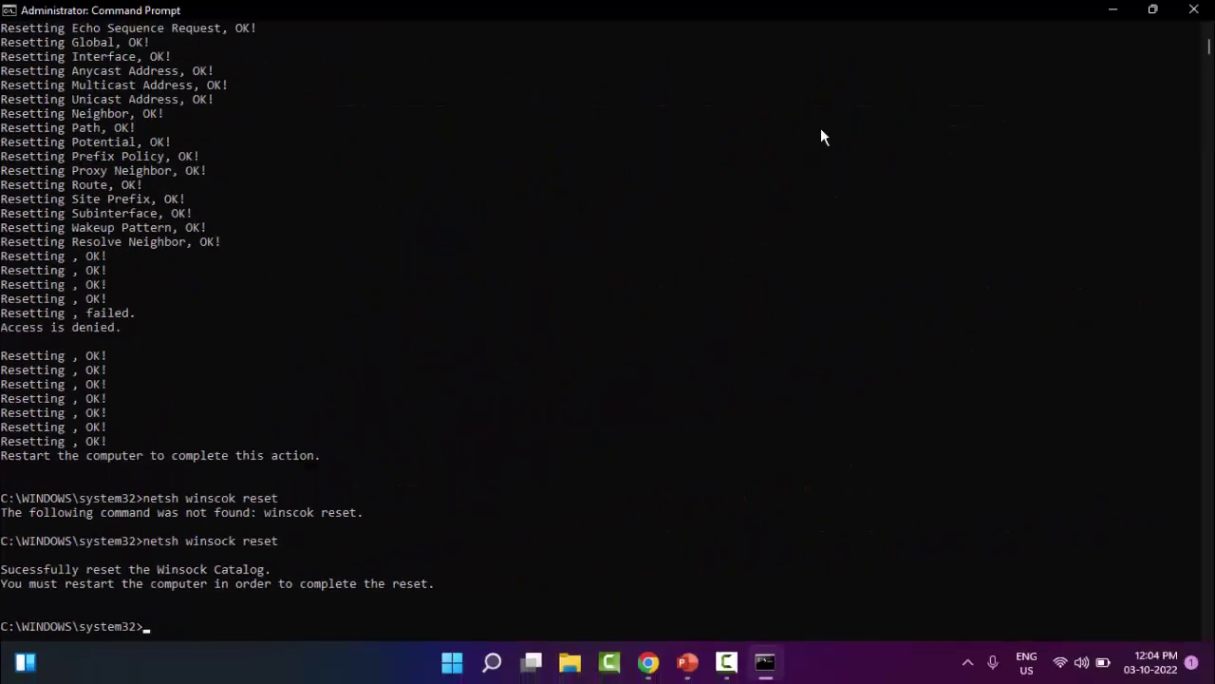
# Step: Close Command Prompt and list the power actions in the Shut Down Windows dialog
pyautogui.click(1194, 9)
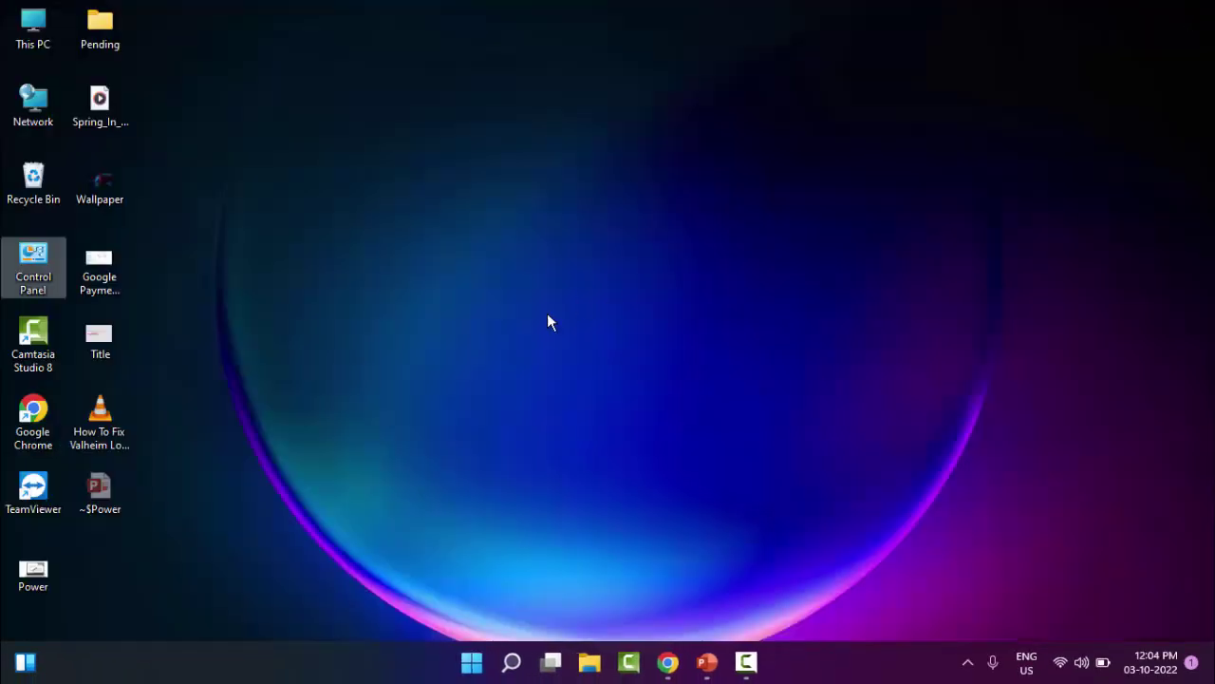
pyautogui.hotkey('alt', 'F4')
pyautogui.click(586, 267)
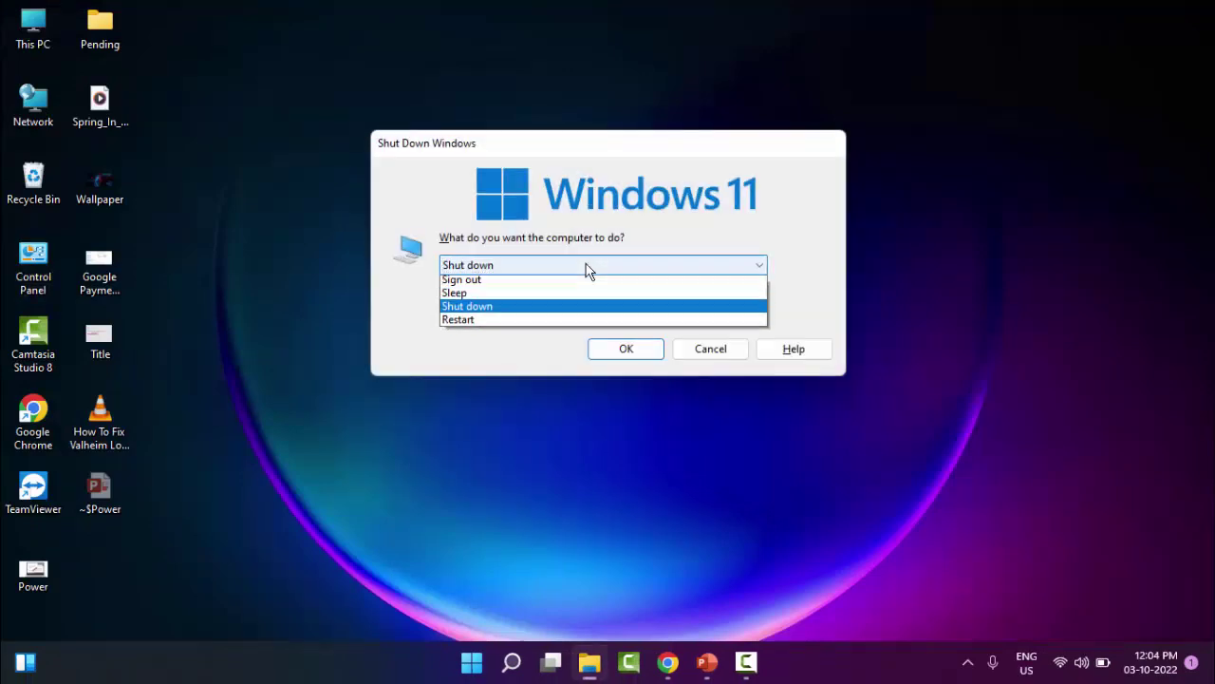